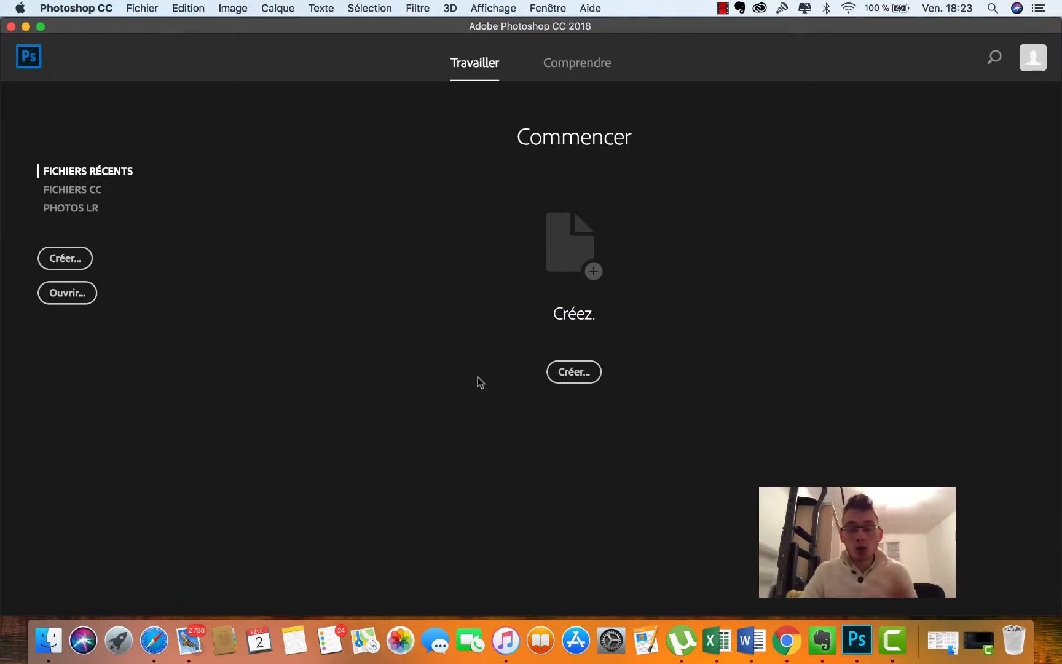
Create a new document from the HDTV 1080 p film and video preset, 1920 x 1080 pixels at 72 ppi
click(86, 263)
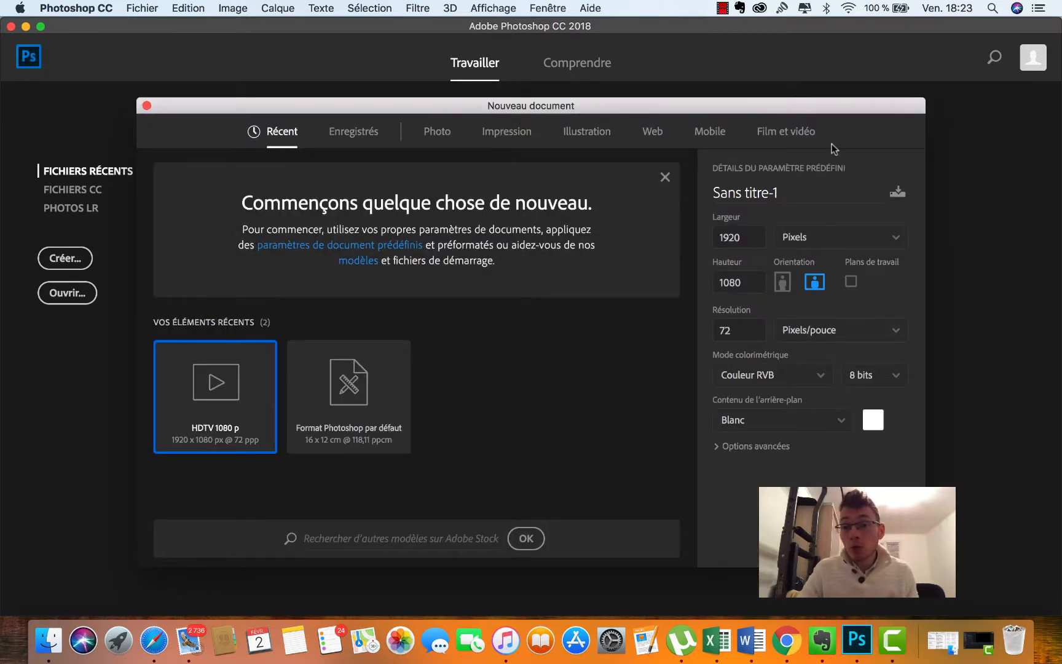
click(786, 133)
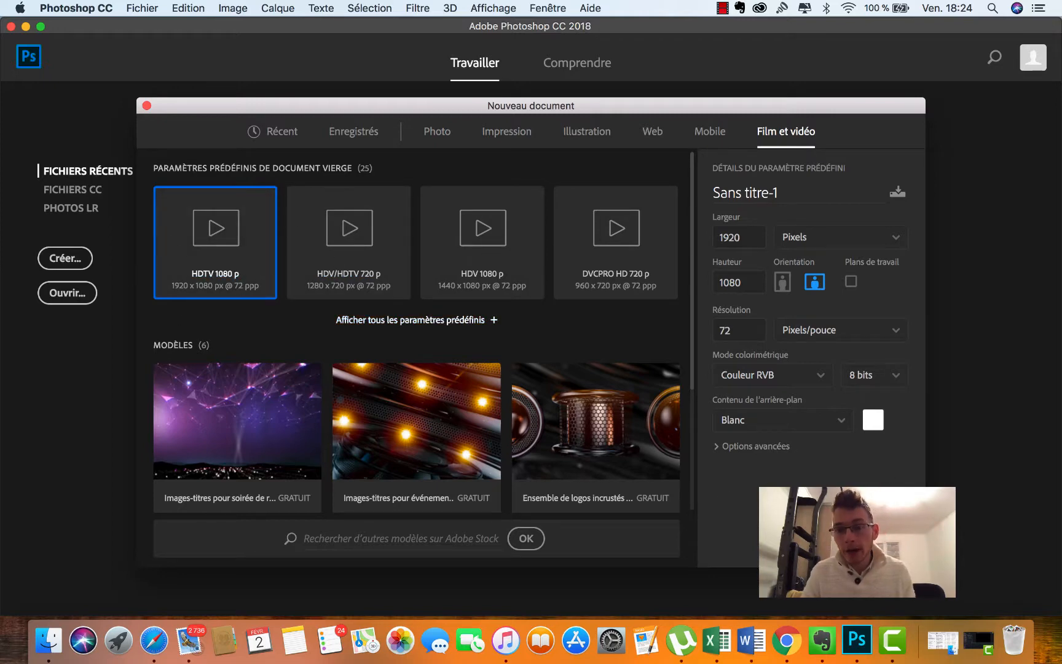
key(Return)
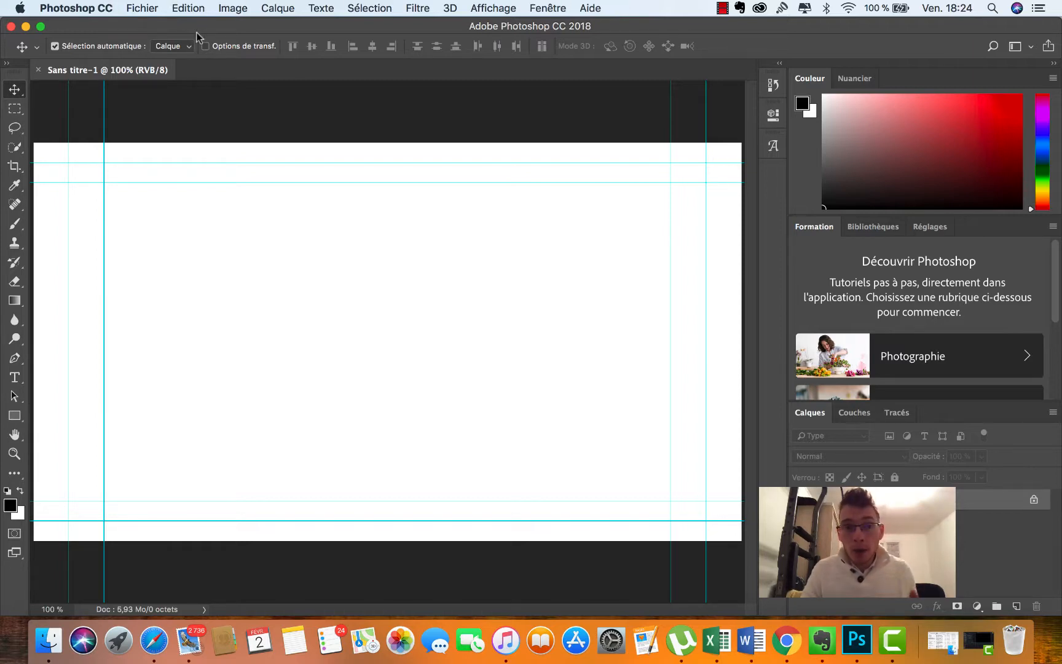
Import IMG_0841.JPG from the Bureau folder into the document as an embedded image
click(142, 8)
mouse_move(188, 8)
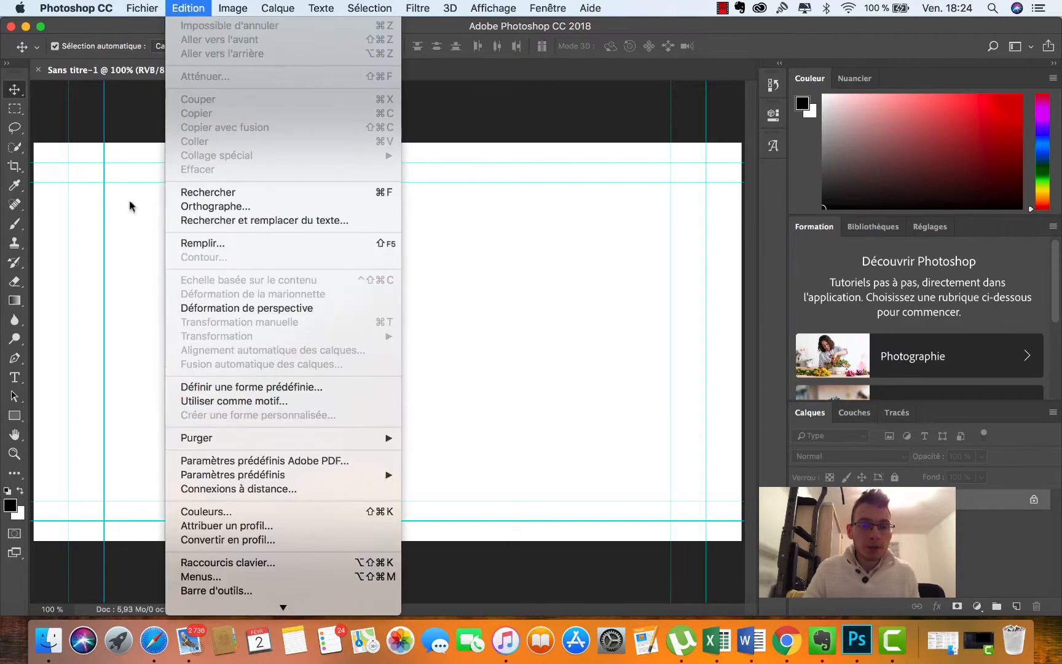
mouse_move(143, 9)
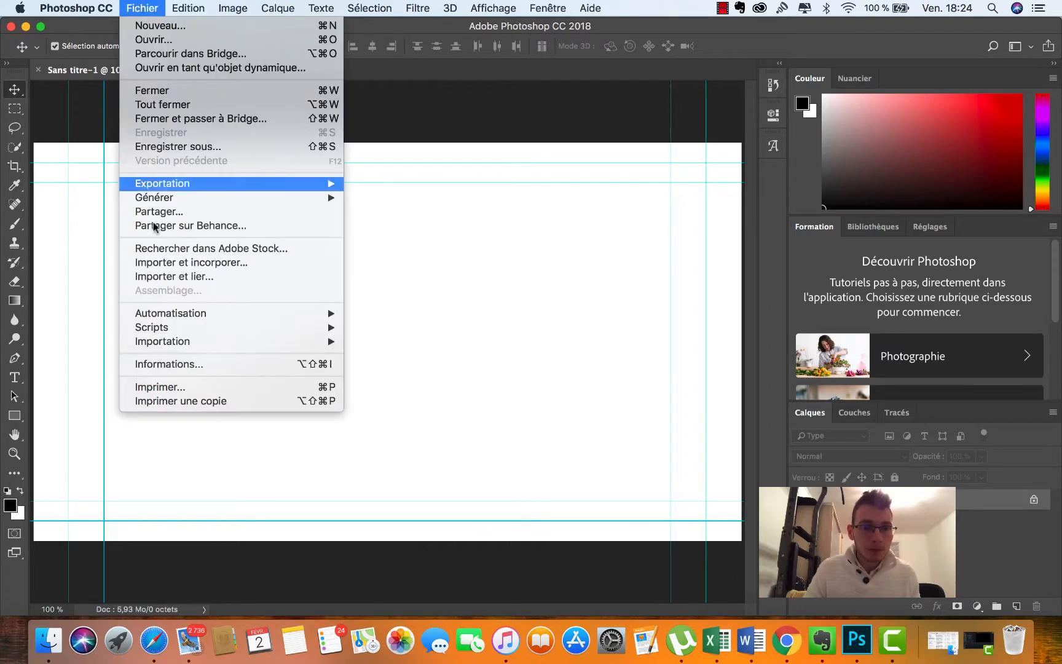
click(157, 268)
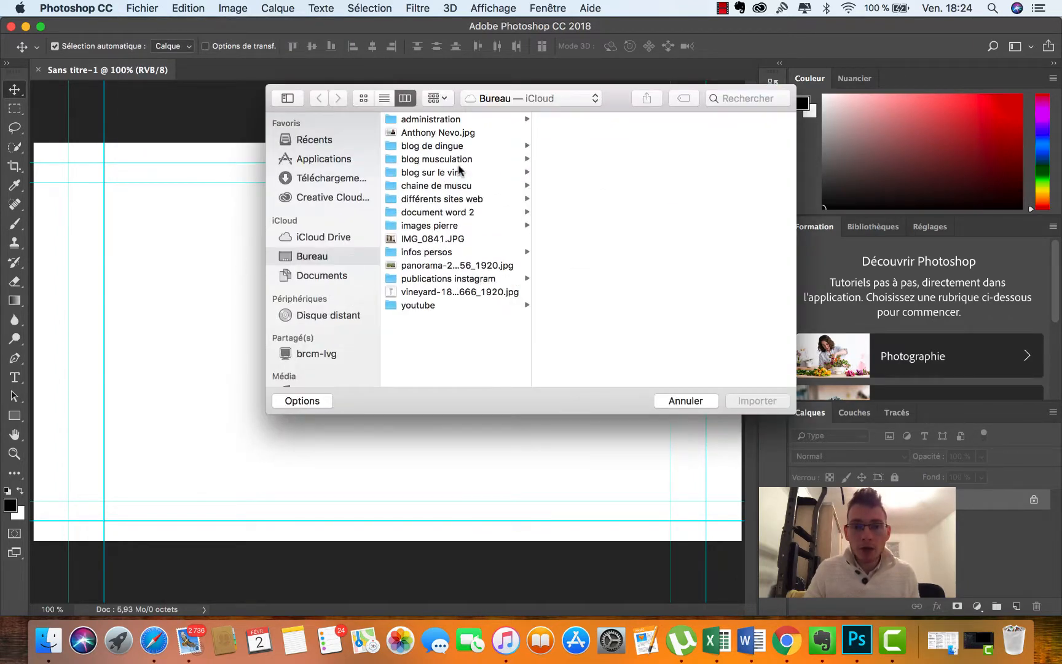
click(409, 239)
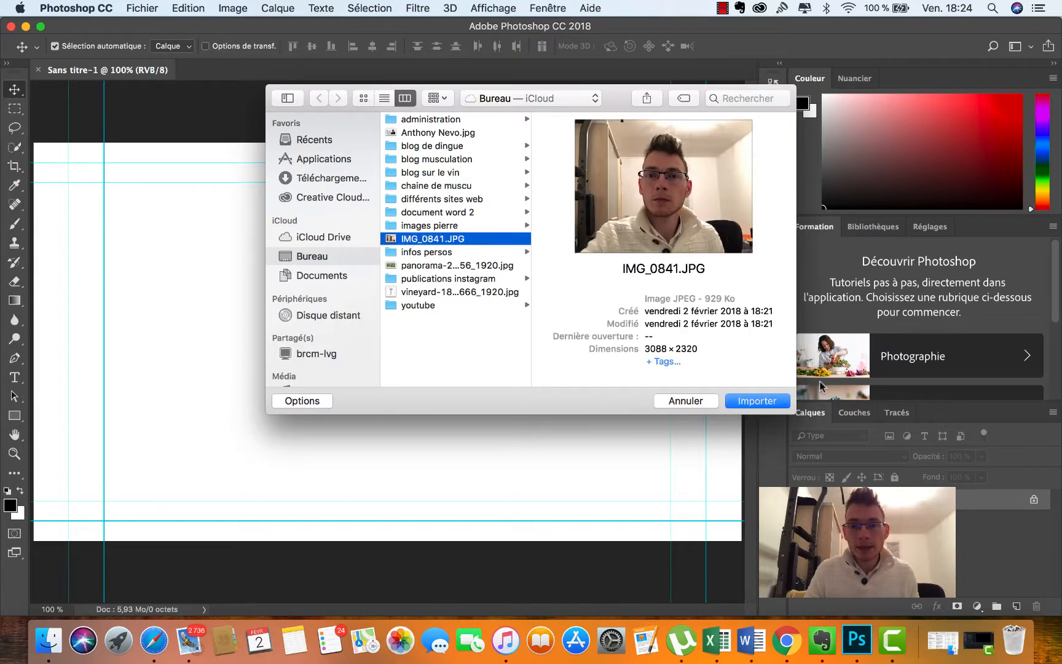
click(744, 402)
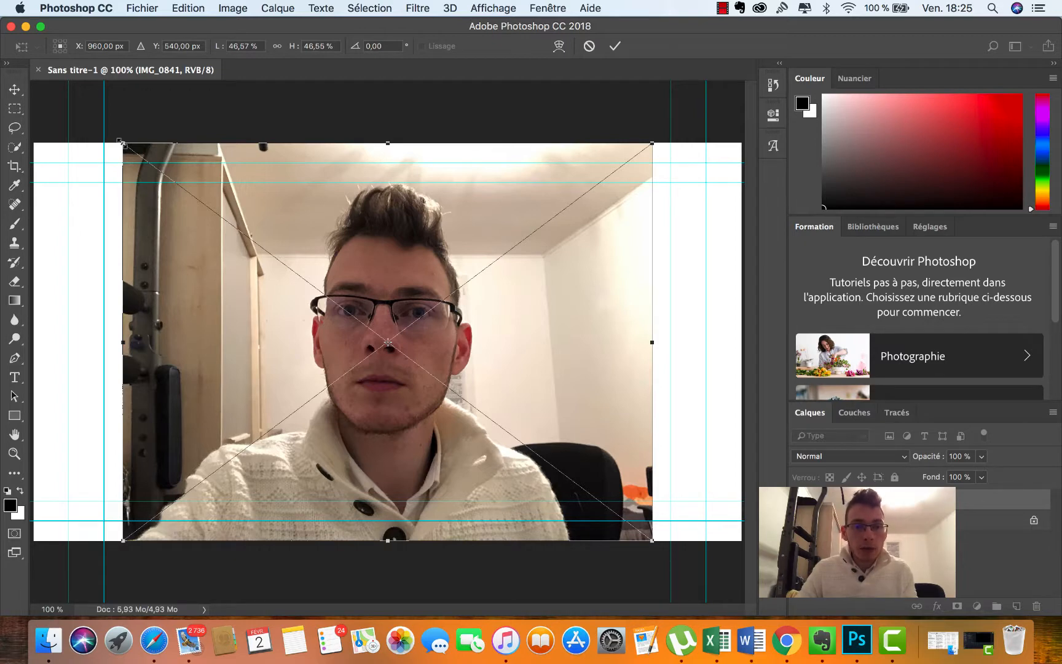
Scale the placed photo down proportionally to about 44% towards its lower-right corner and commit the placement
drag(121, 143, 224, 185)
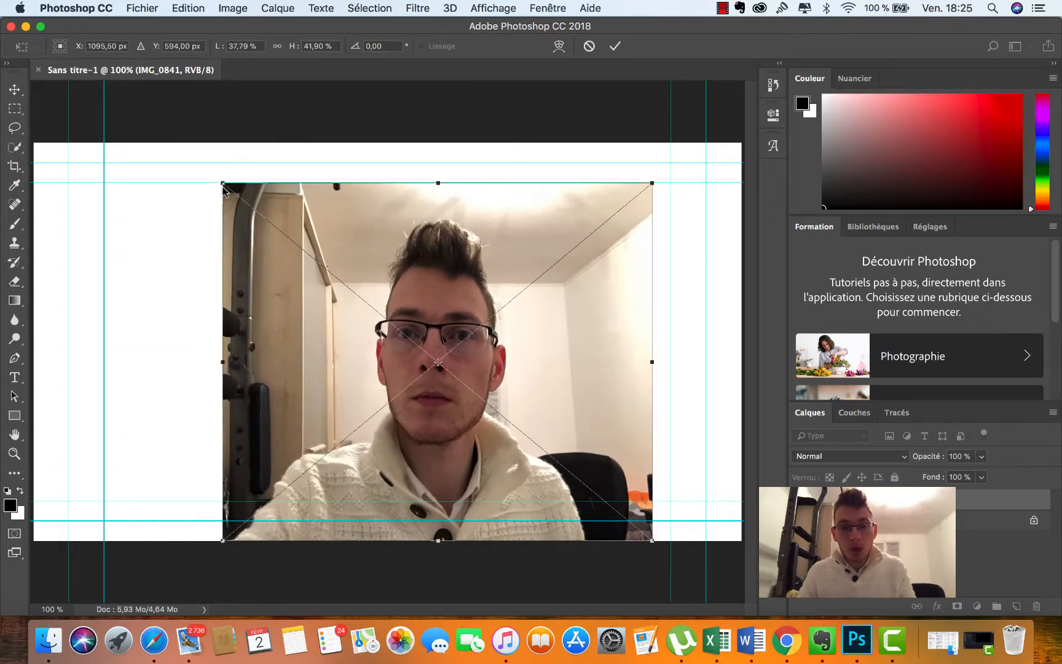
key(super+z)
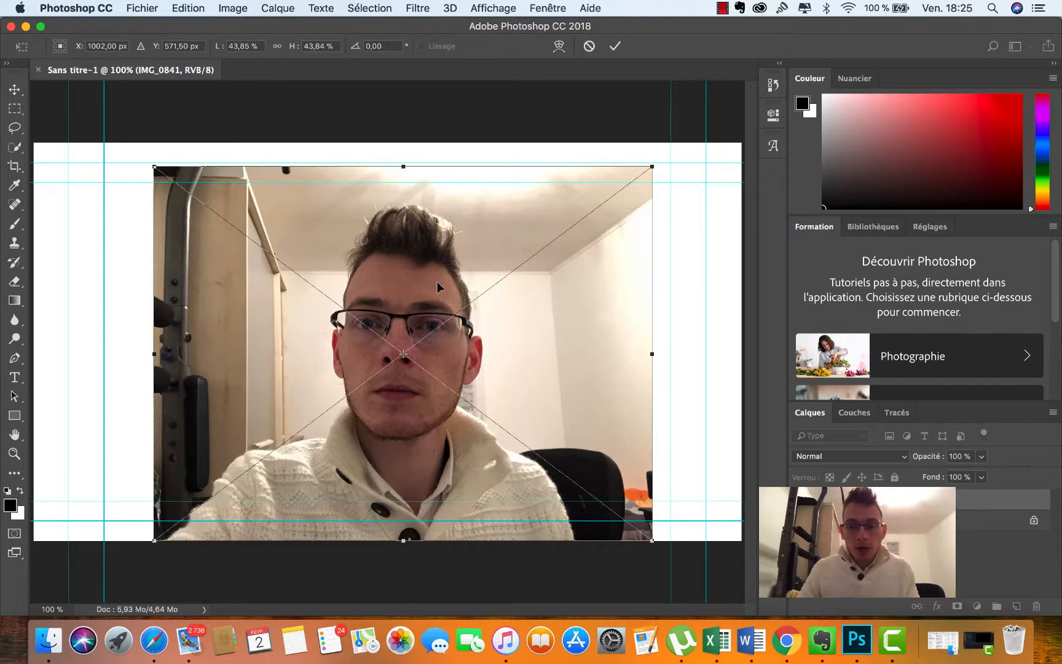
key(Return)
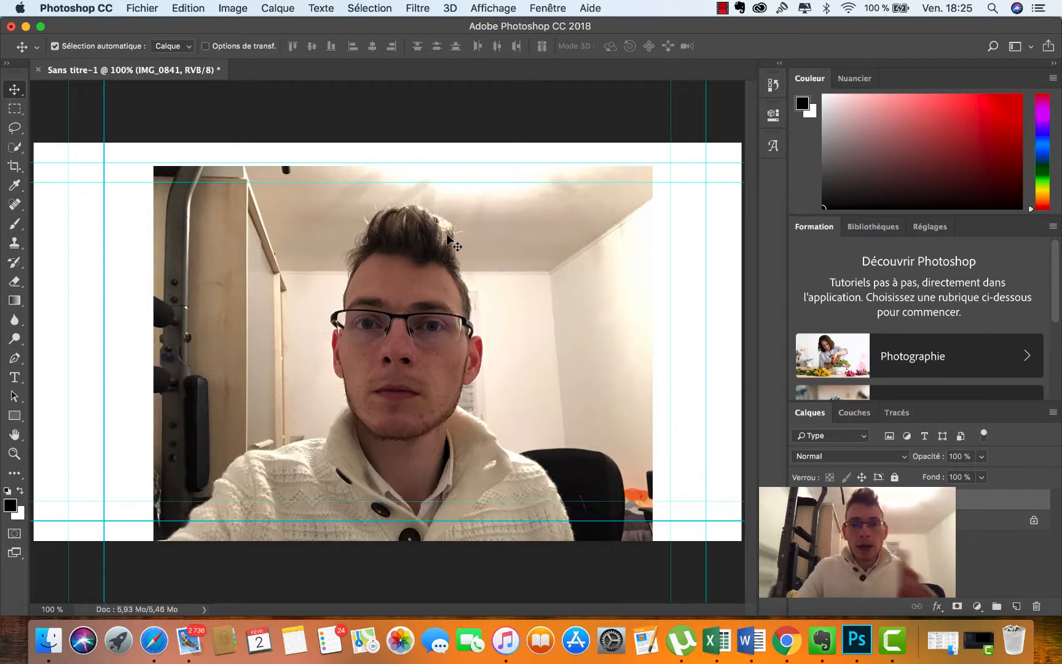
Set up the Quick Selection tool in add-to-selection mode with a 24 px brush size
click(14, 148)
right_click(13, 147)
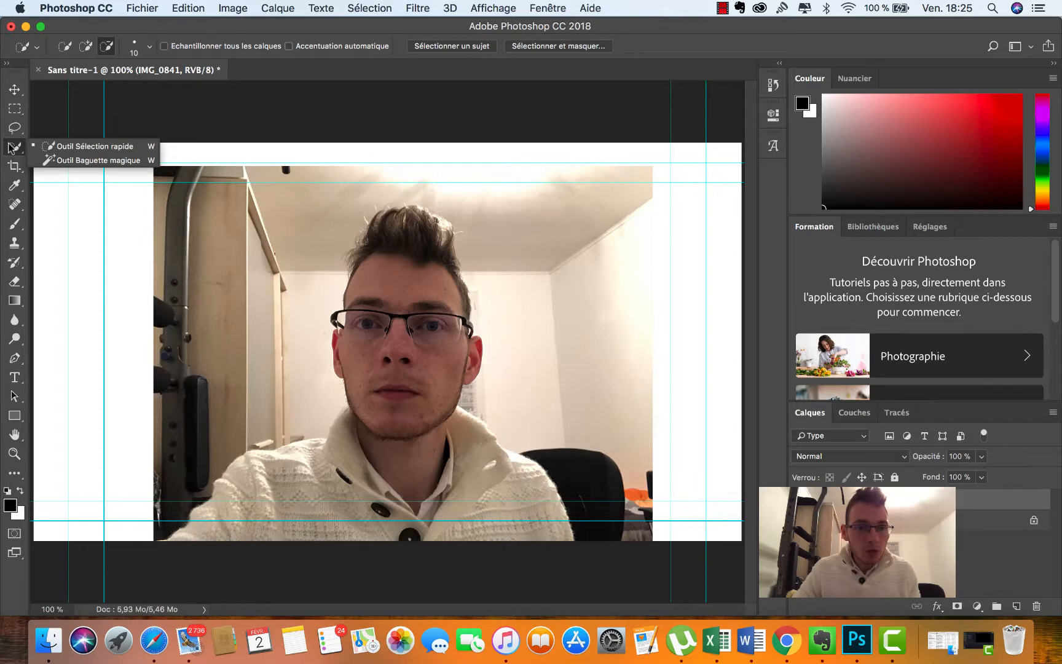
click(77, 145)
scroll(310, 194, up, 5)
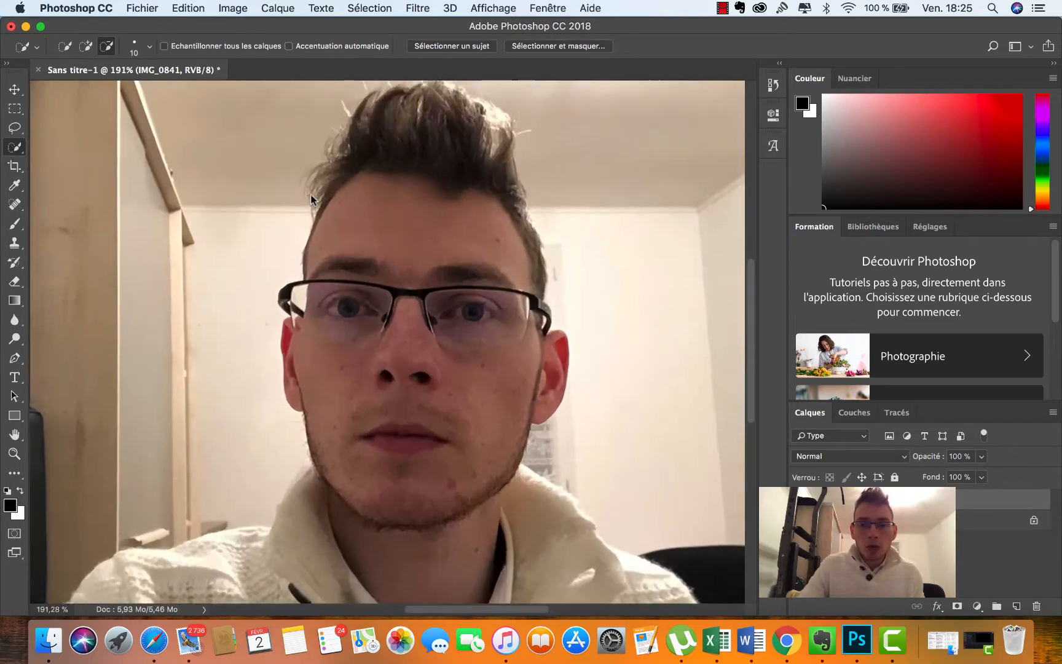
scroll(510, 215, up, 5)
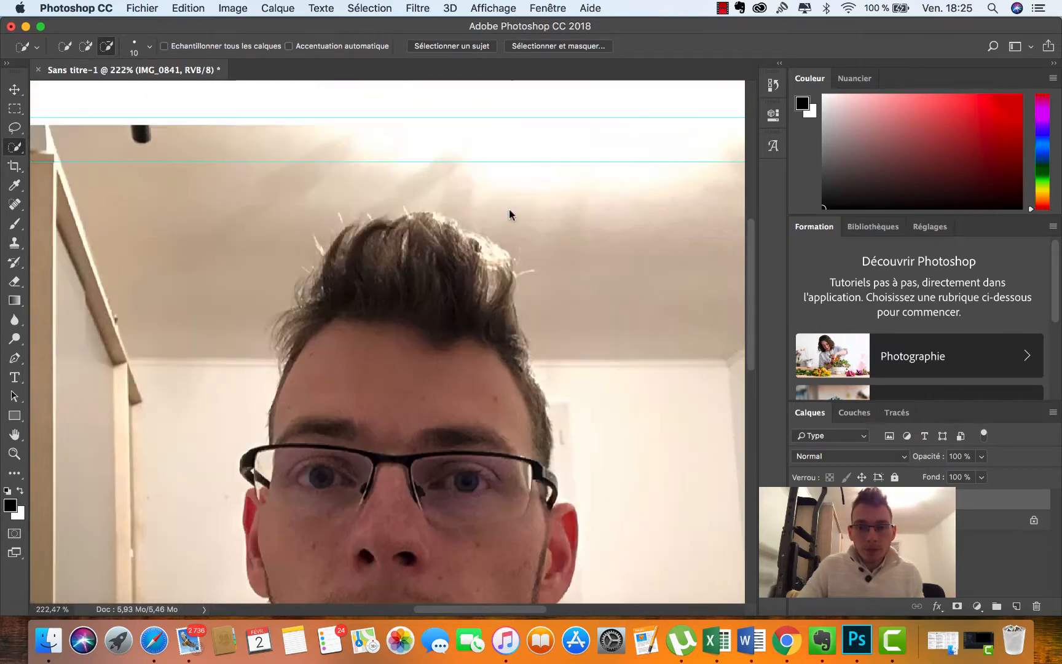
click(86, 47)
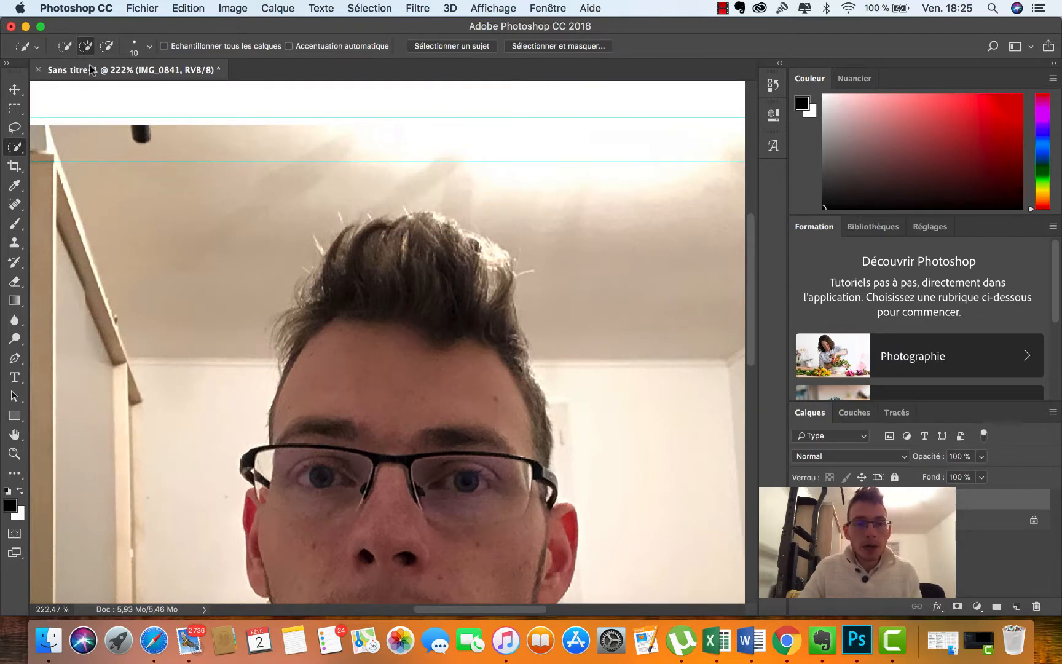
click(151, 47)
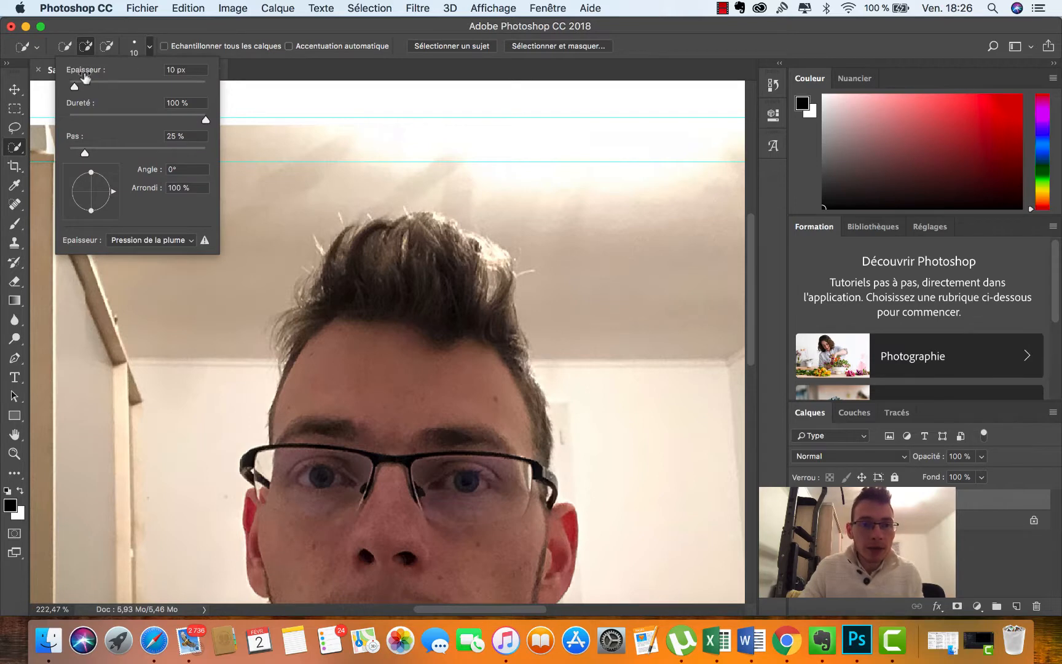
drag(73, 86, 85, 86)
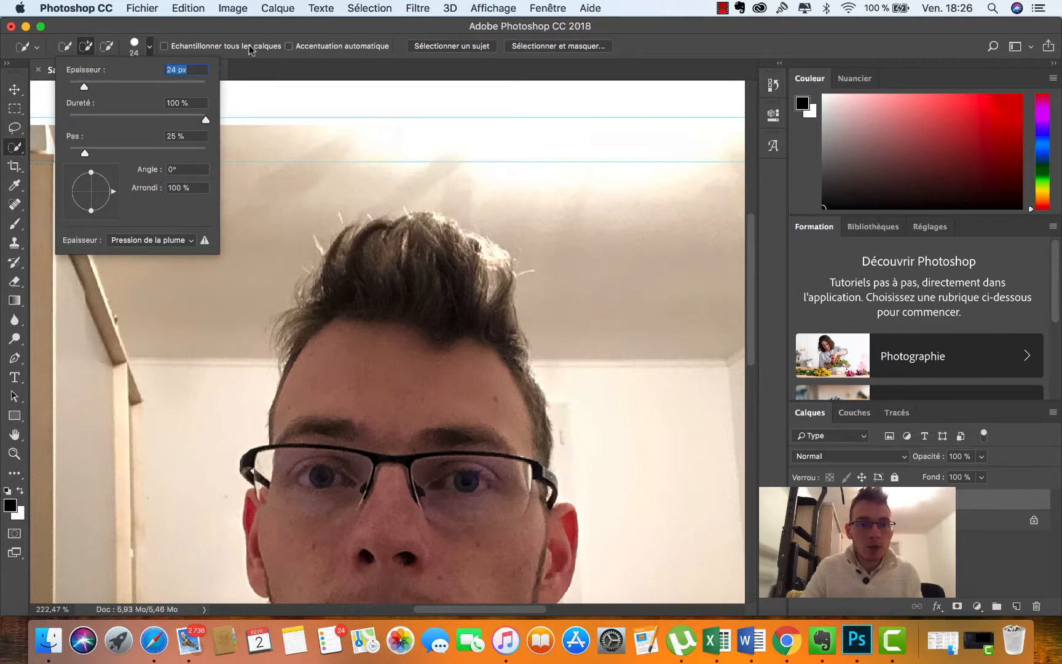
Brush a quick selection over the man in the photo, from the hair down to the sweater
click(388, 235)
mouse_move(389, 240)
mouse_down()
mouse_move(354, 253)
mouse_move(456, 258)
mouse_up()
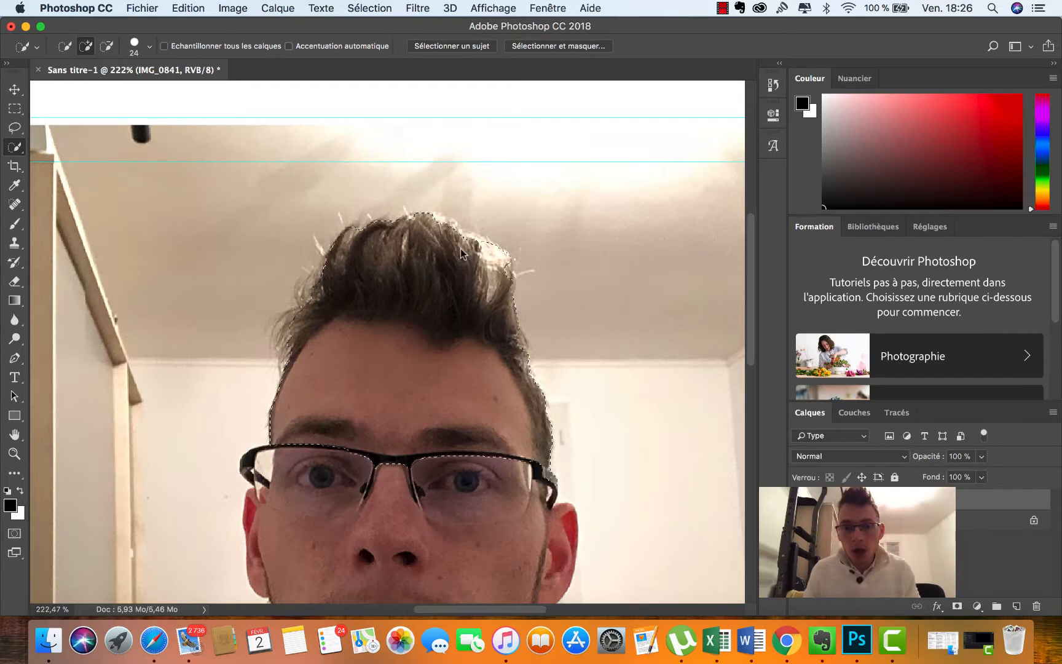
scroll(461, 251, down, 3)
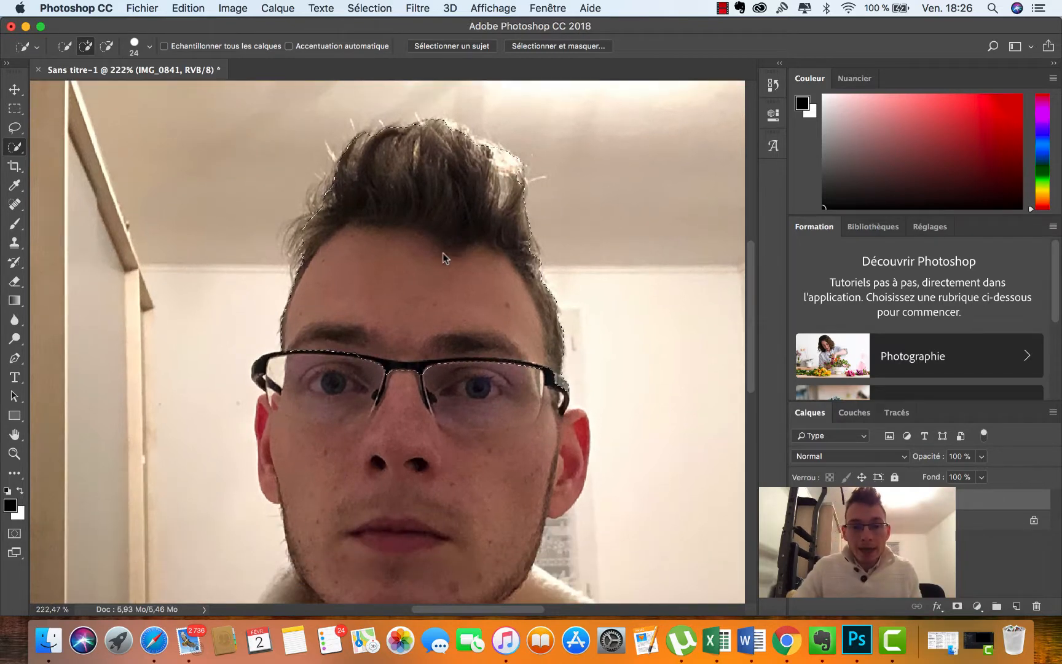
scroll(312, 354, down, 10)
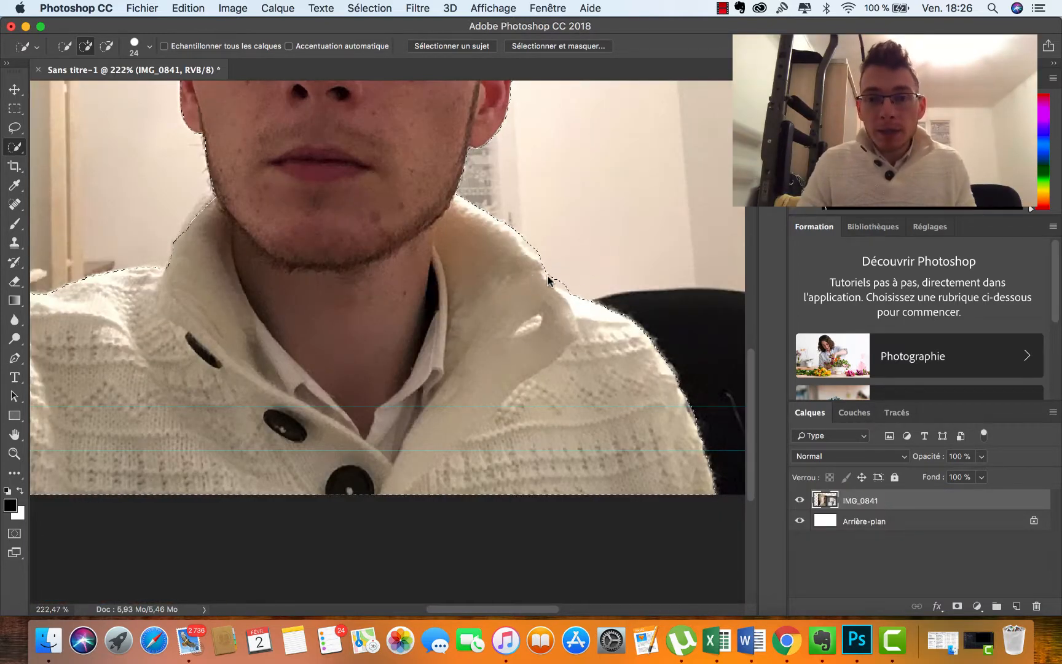
Add a patch of wall beside the sweater collar to the selection, subtract it again, and return to add mode
click(600, 245)
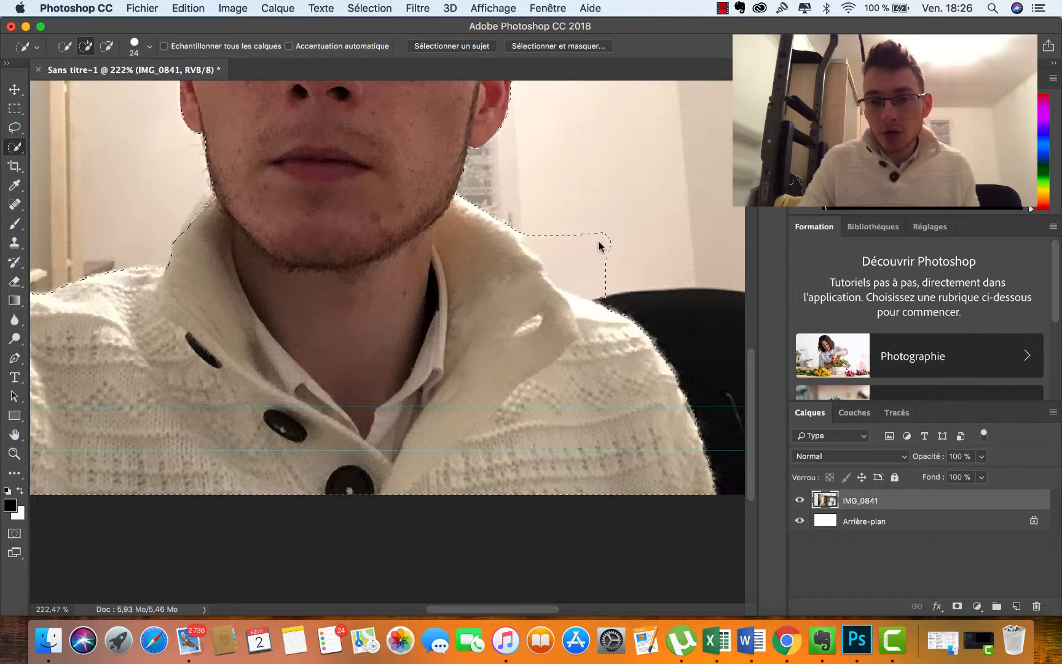
scroll(599, 245, up, 5)
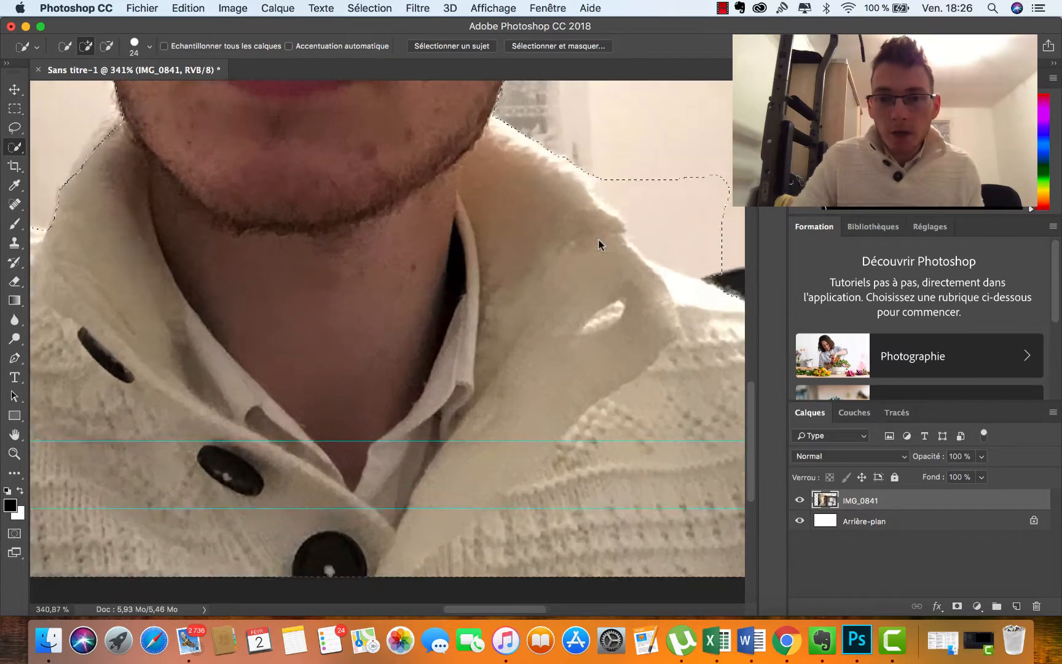
scroll(599, 246, right, 3)
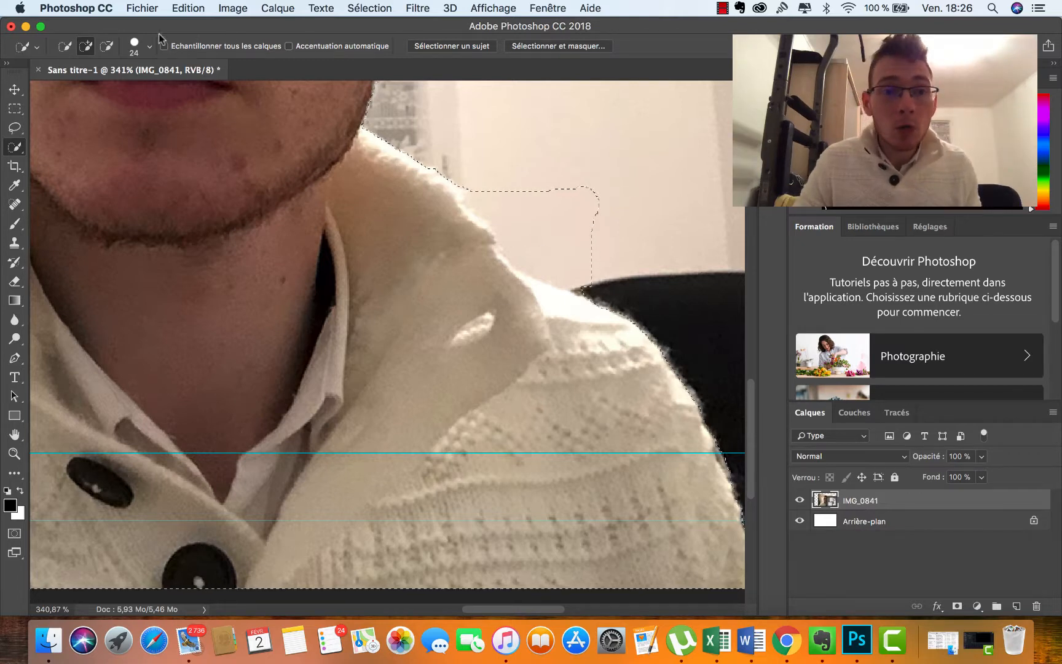
click(107, 46)
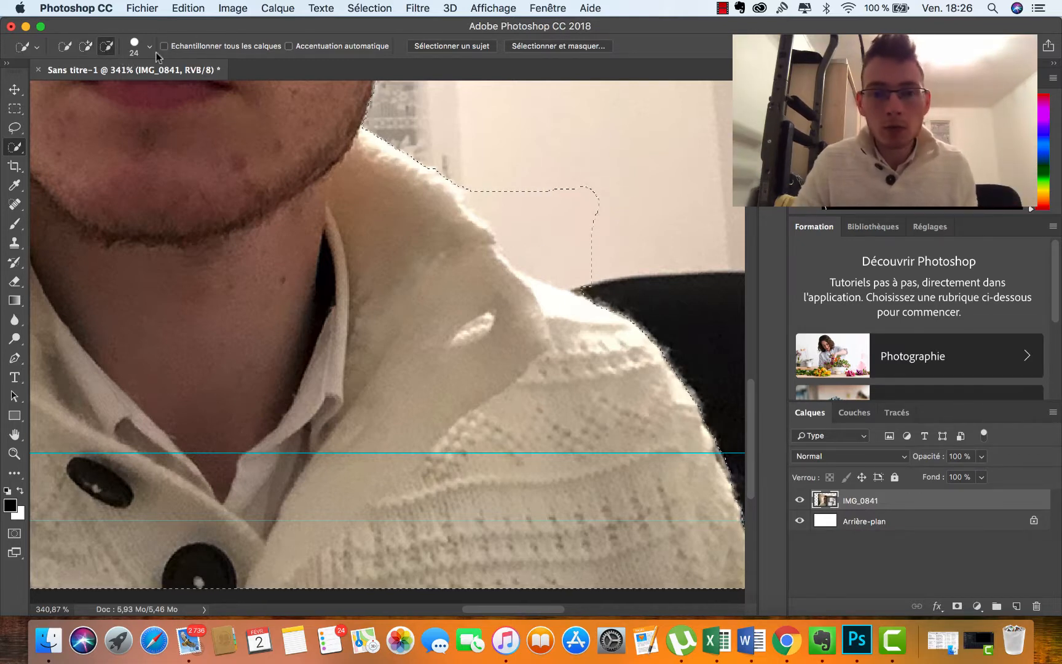
mouse_move(476, 182)
mouse_down()
mouse_move(553, 259)
mouse_move(583, 266)
mouse_move(589, 233)
mouse_up()
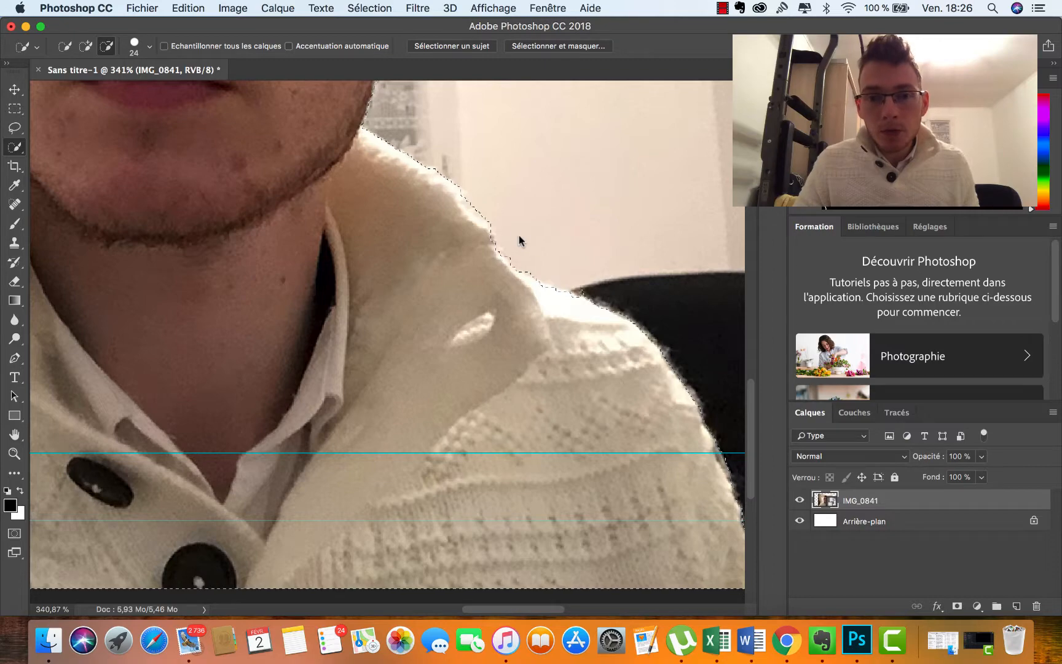
scroll(339, 241, up, 5)
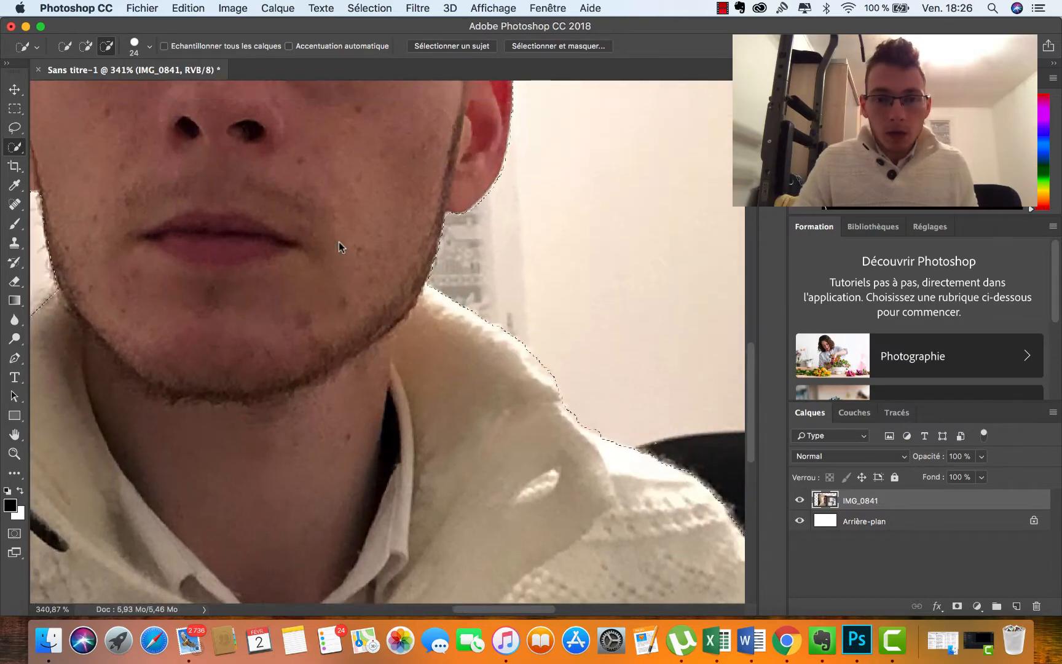
scroll(339, 242, down, 5)
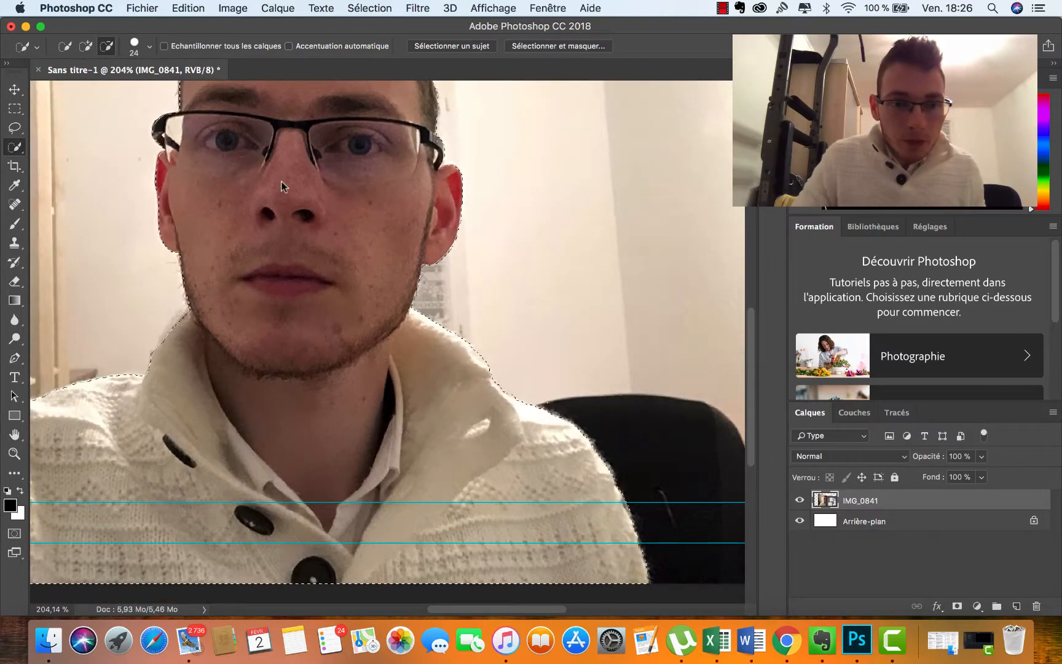
scroll(282, 185, up, 3)
scroll(283, 185, up, 3)
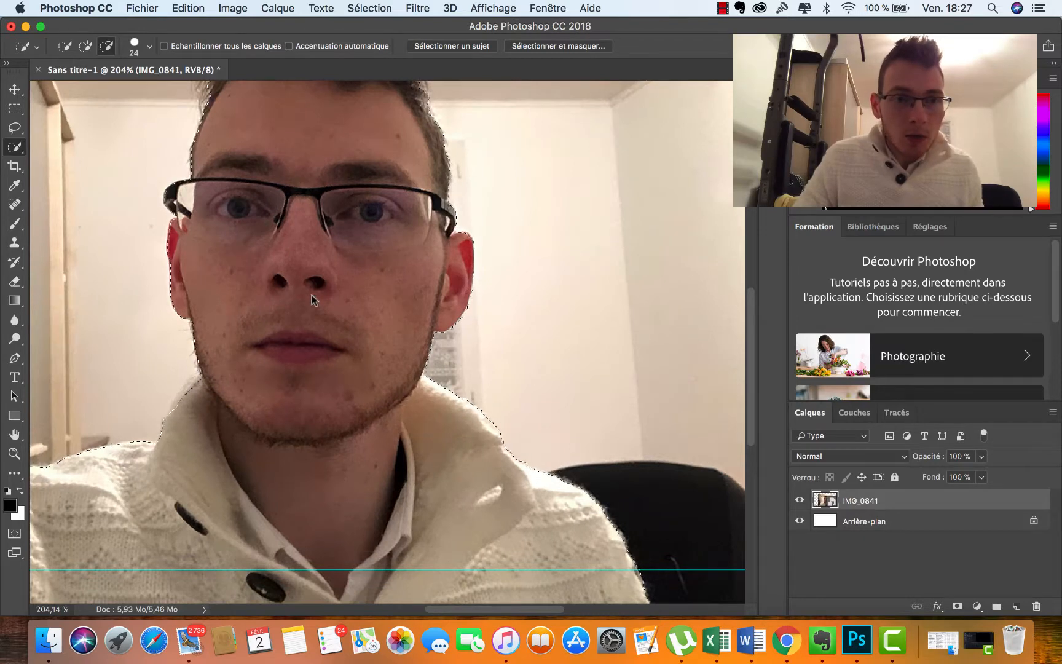
click(85, 47)
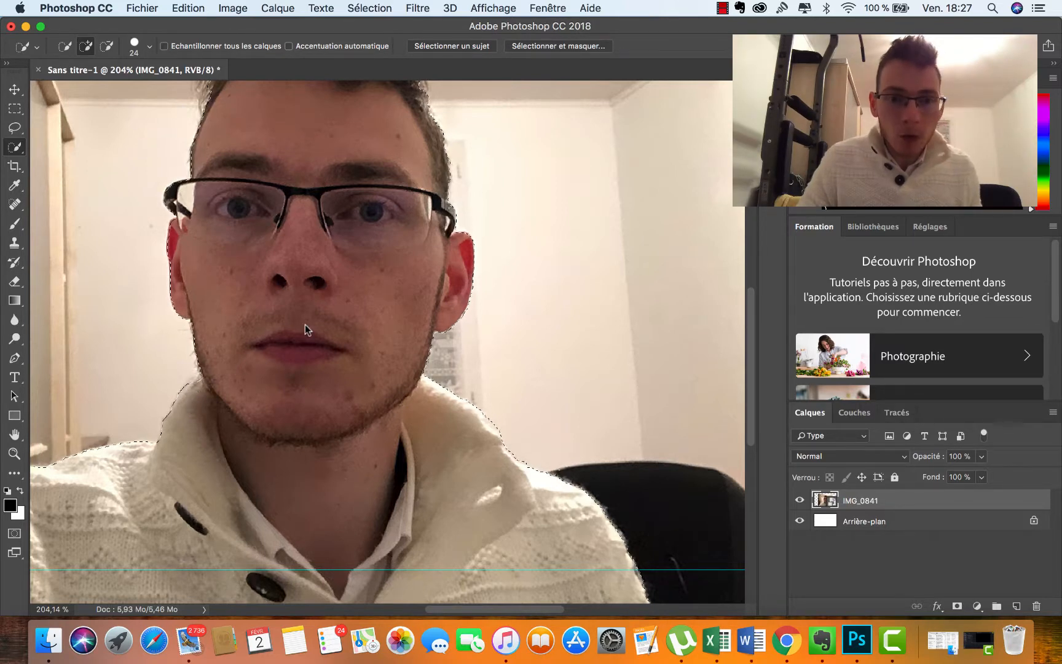
Copy the selected man onto a new layer
scroll(304, 324, up, 10)
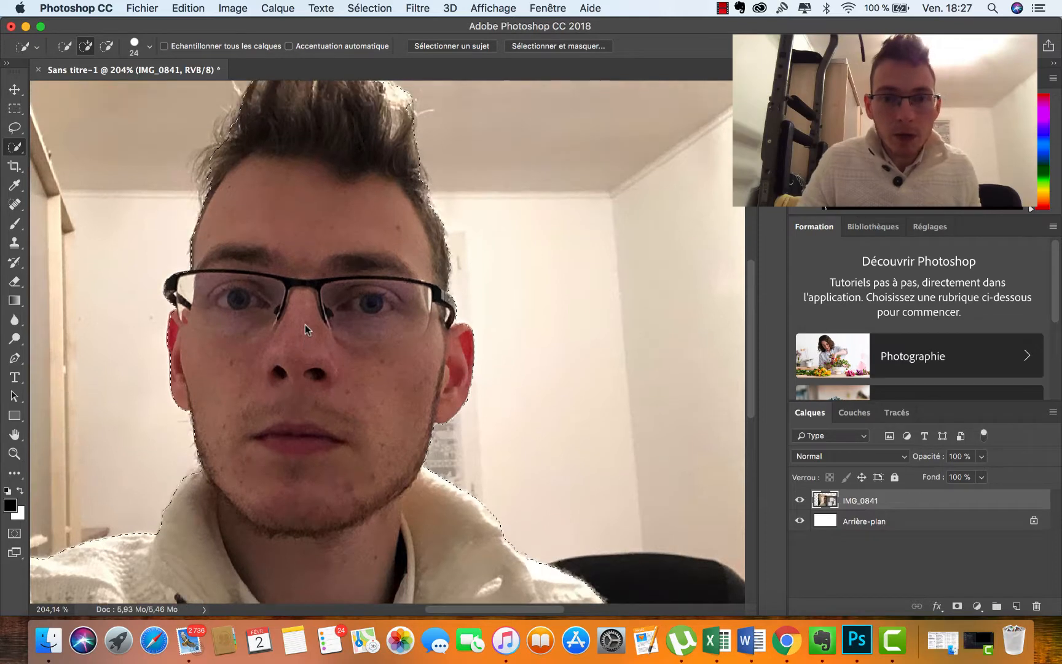
scroll(304, 324, down, 5)
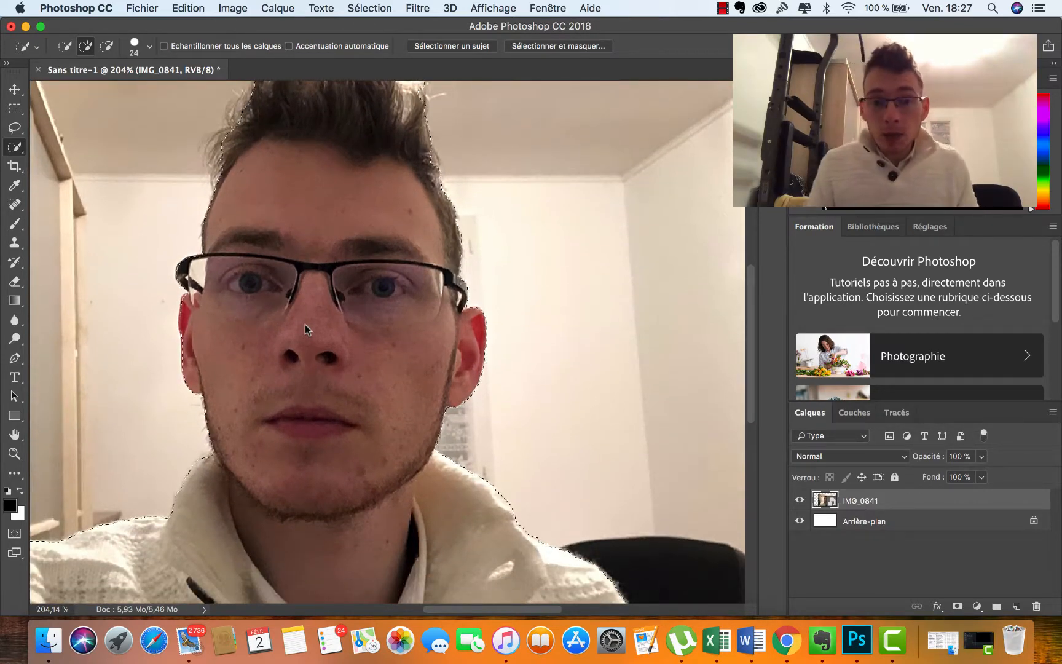
right_click(304, 323)
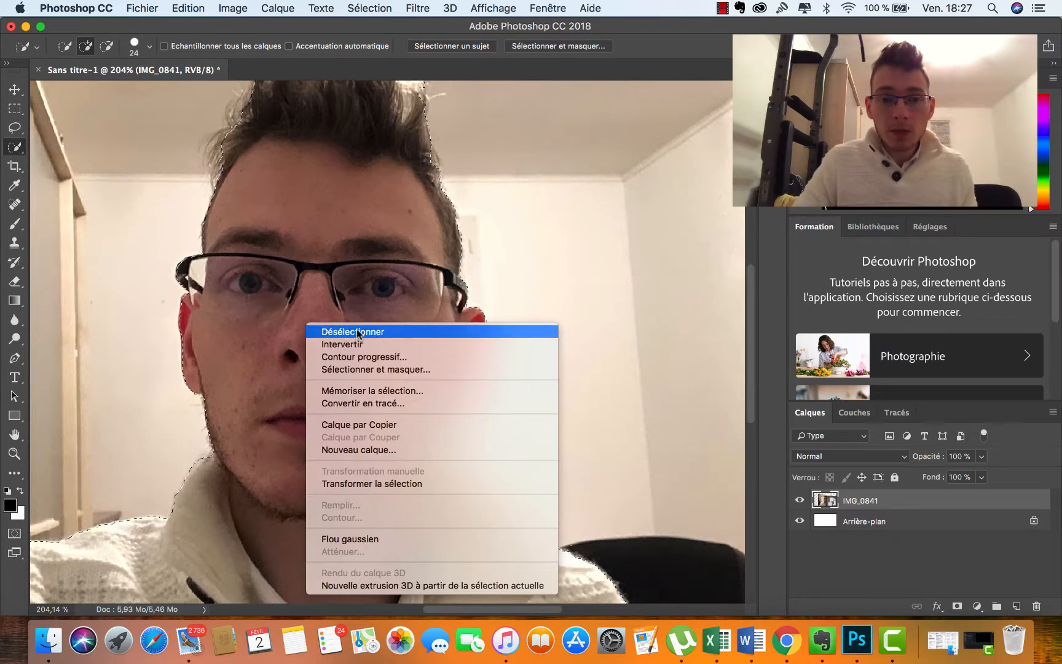
click(396, 424)
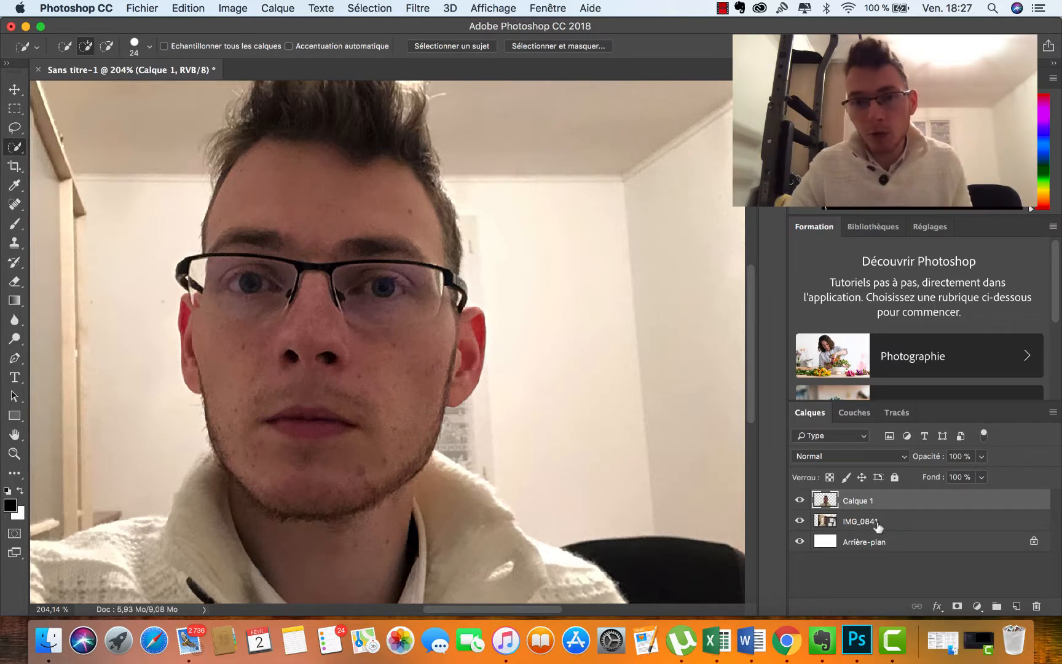
Hide the original IMG_0841 layer so only the cutout shows over the white background
click(800, 521)
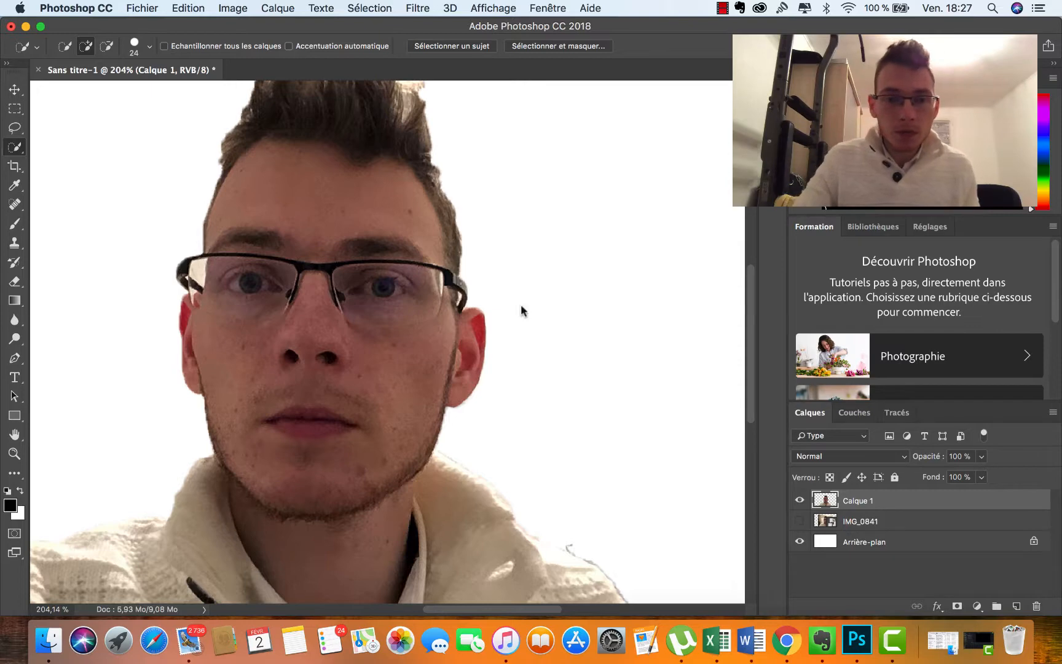
scroll(520, 304, down, 4)
scroll(517, 318, down, 2)
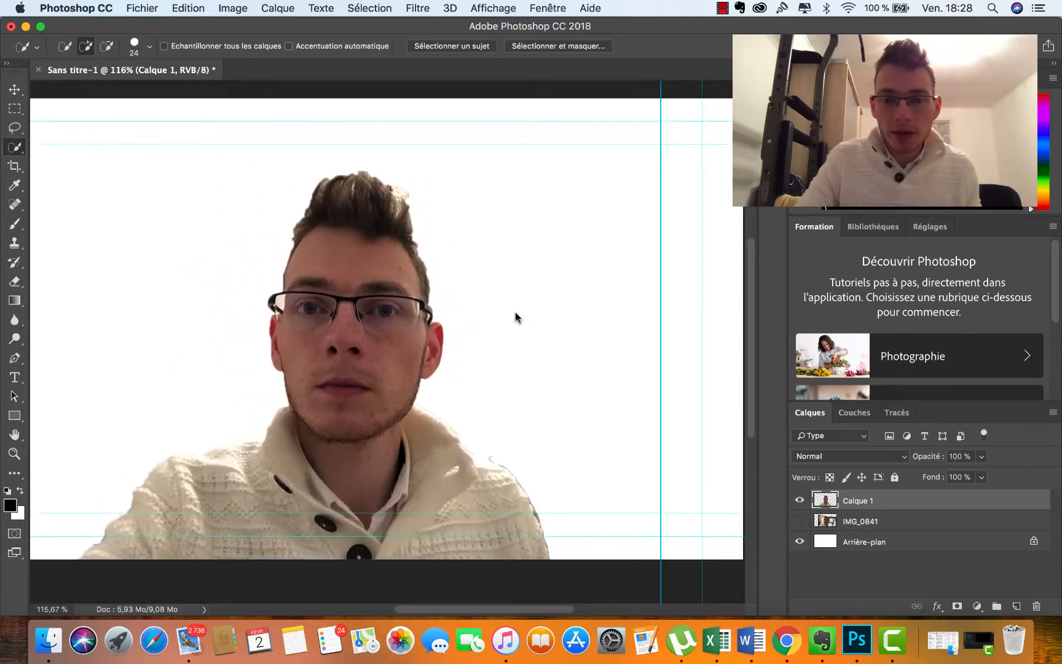
Hide the white Arrière-plan layer to check the cutout against transparency, and show it again
scroll(517, 318, down, 2)
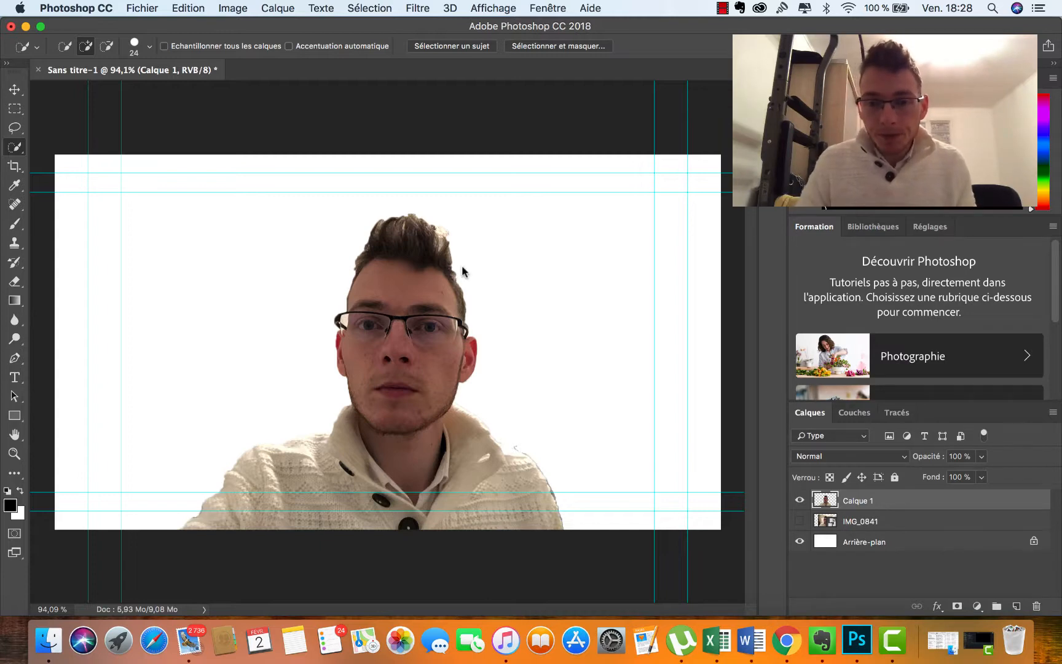
click(800, 542)
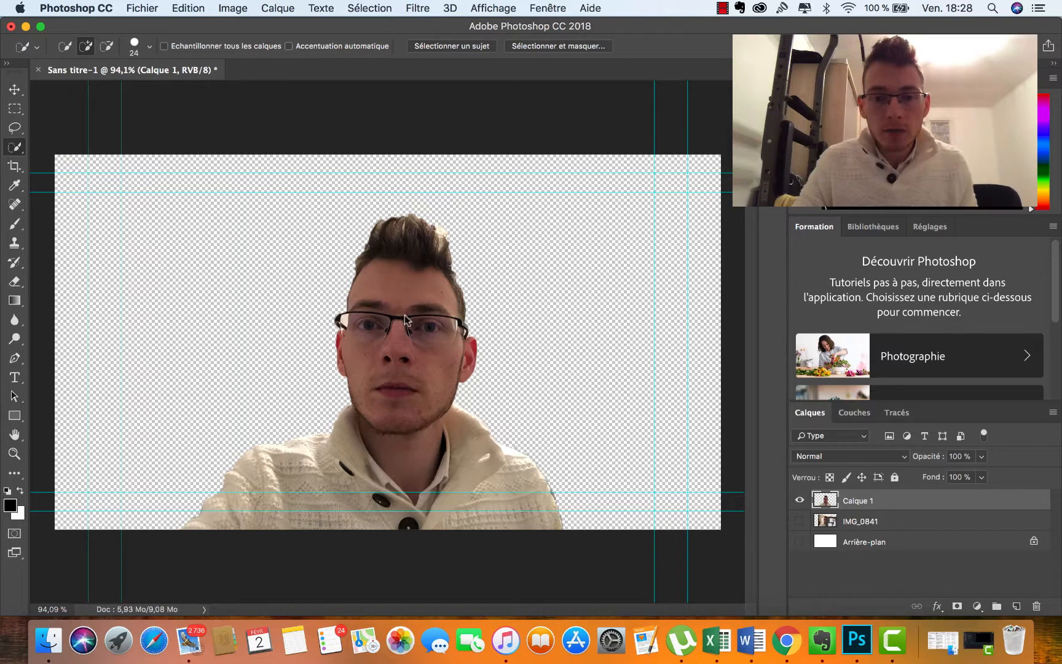
click(799, 542)
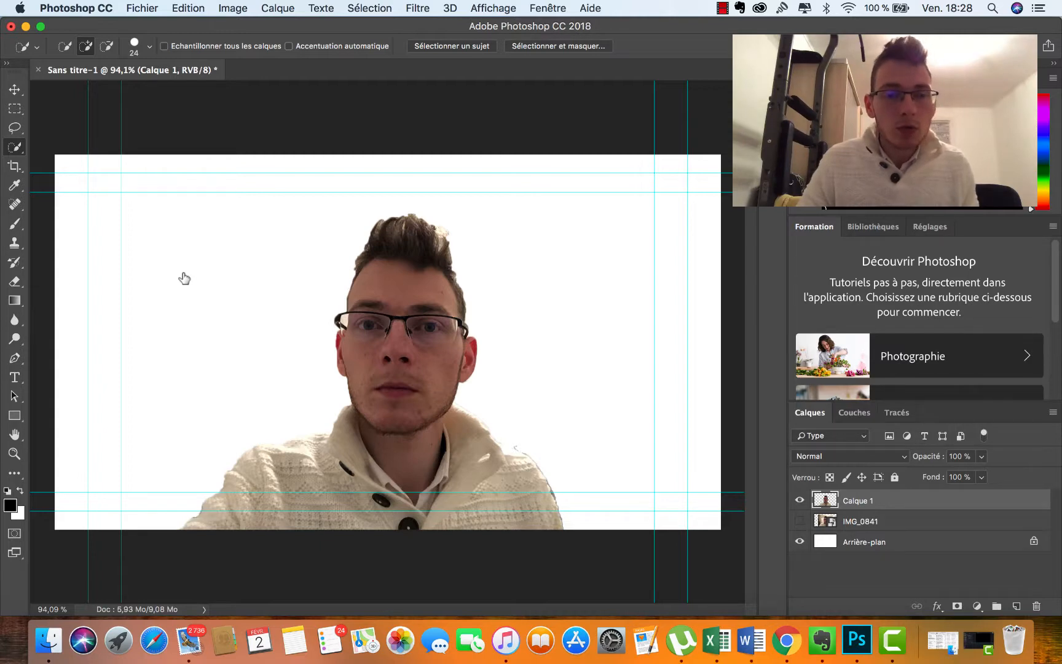
Place panorama-2350356_1920.jpg from the Bureau folder into the document as an embedded image
click(134, 9)
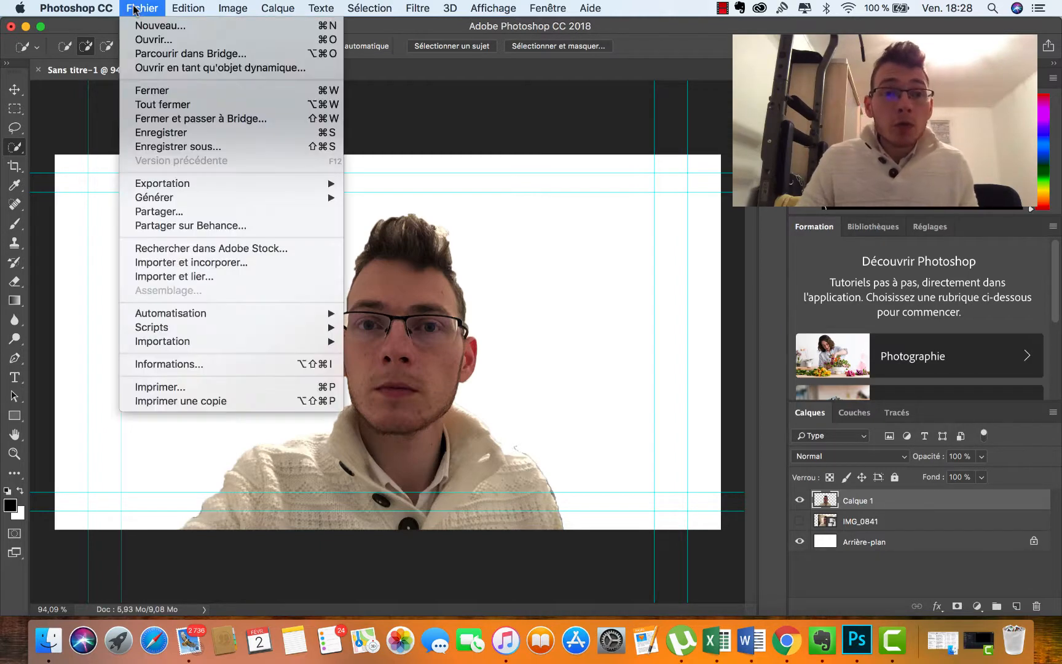
click(173, 262)
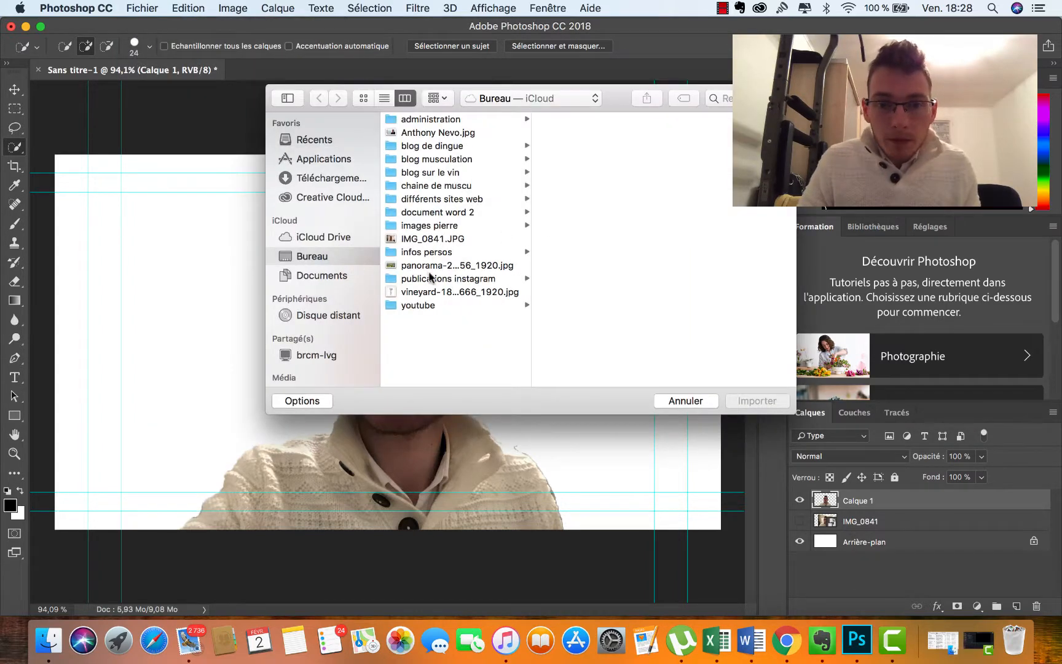
click(453, 268)
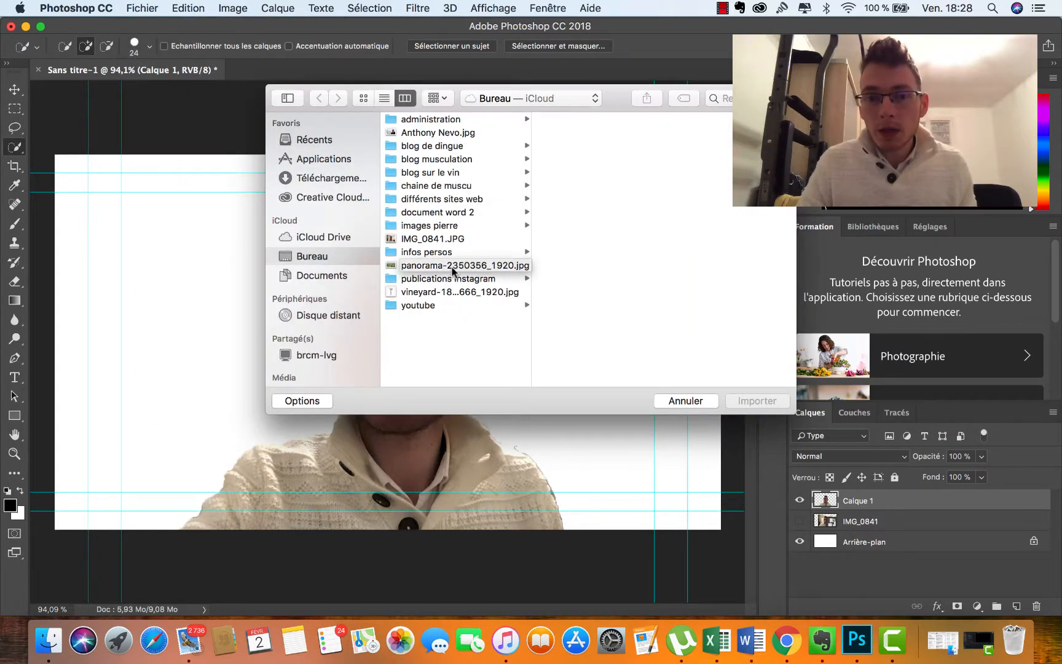
click(761, 401)
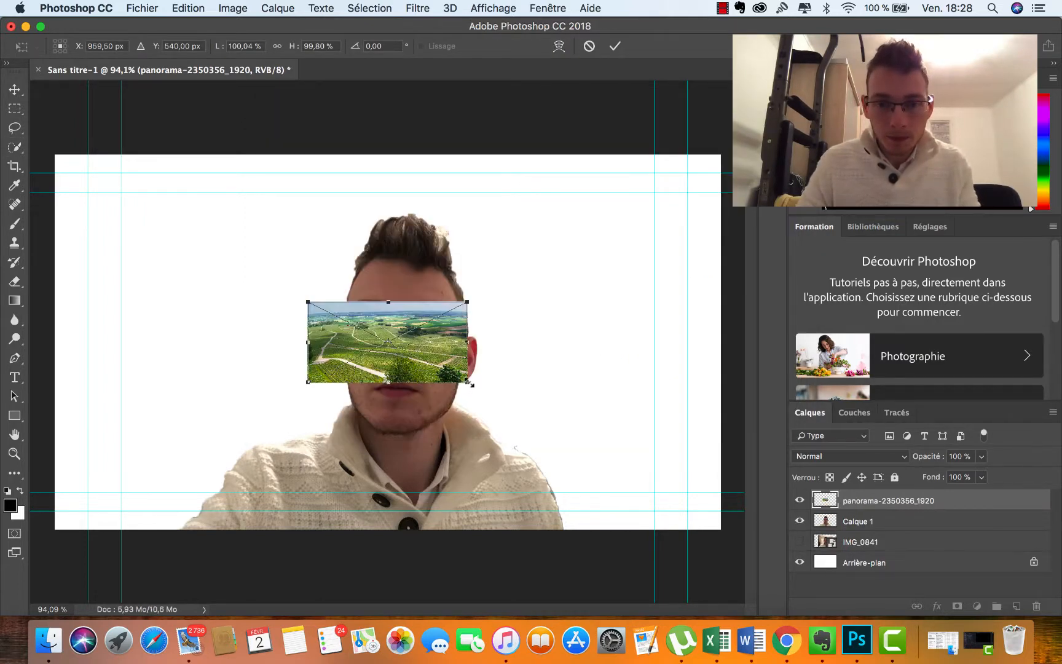
Enlarge the placed vineyard panorama to about 467 % so it covers the whole canvas, and commit the placement
drag(470, 383, 746, 530)
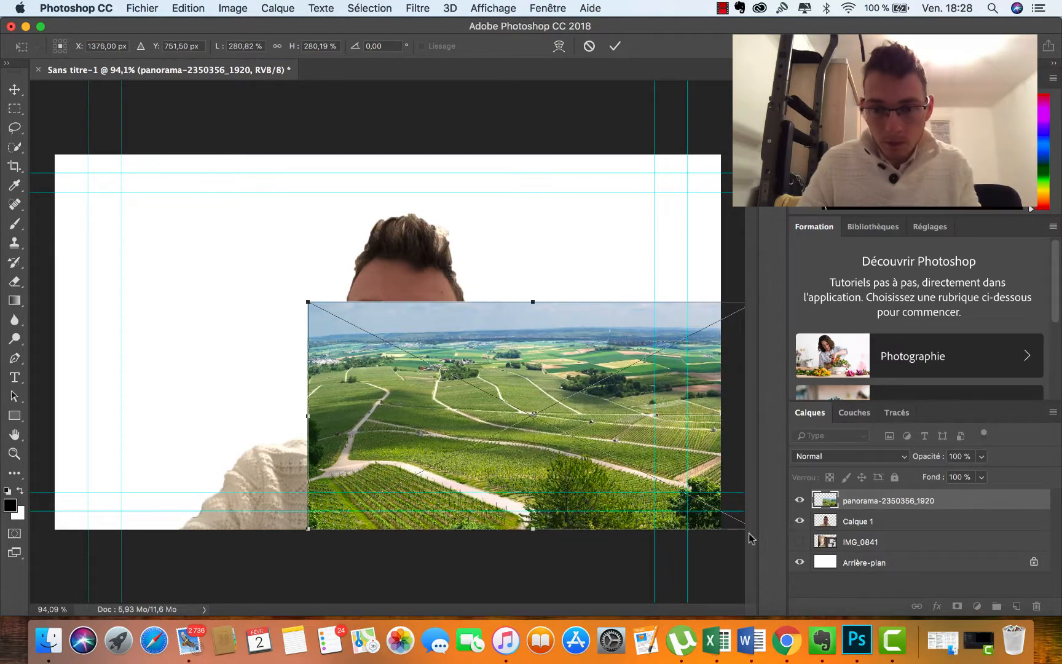
drag(306, 299, 16, 127)
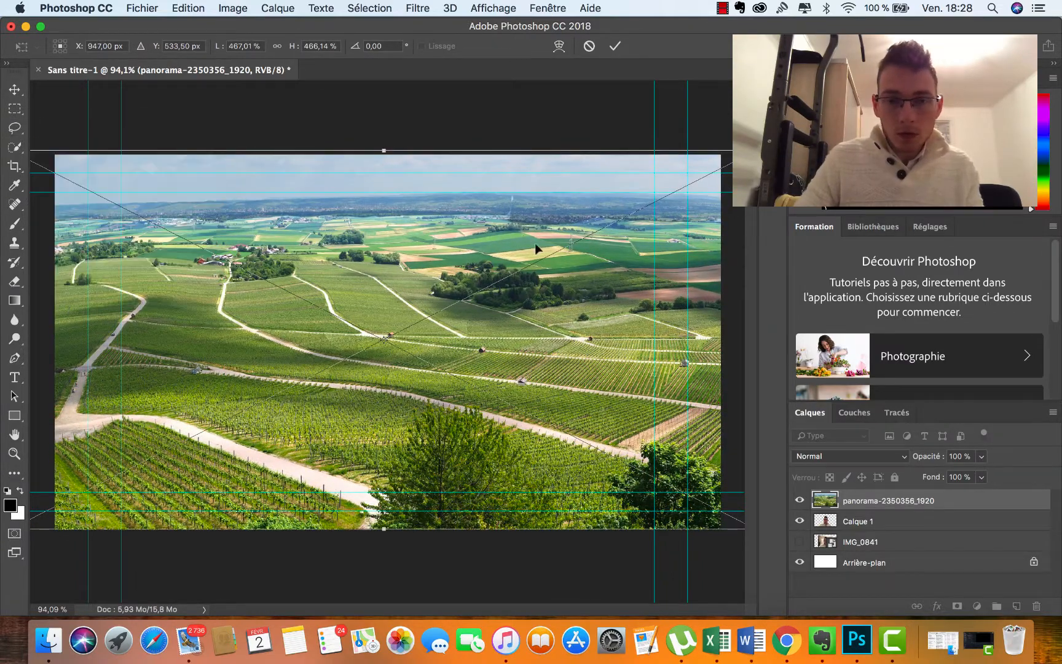
key(Return)
key(w)
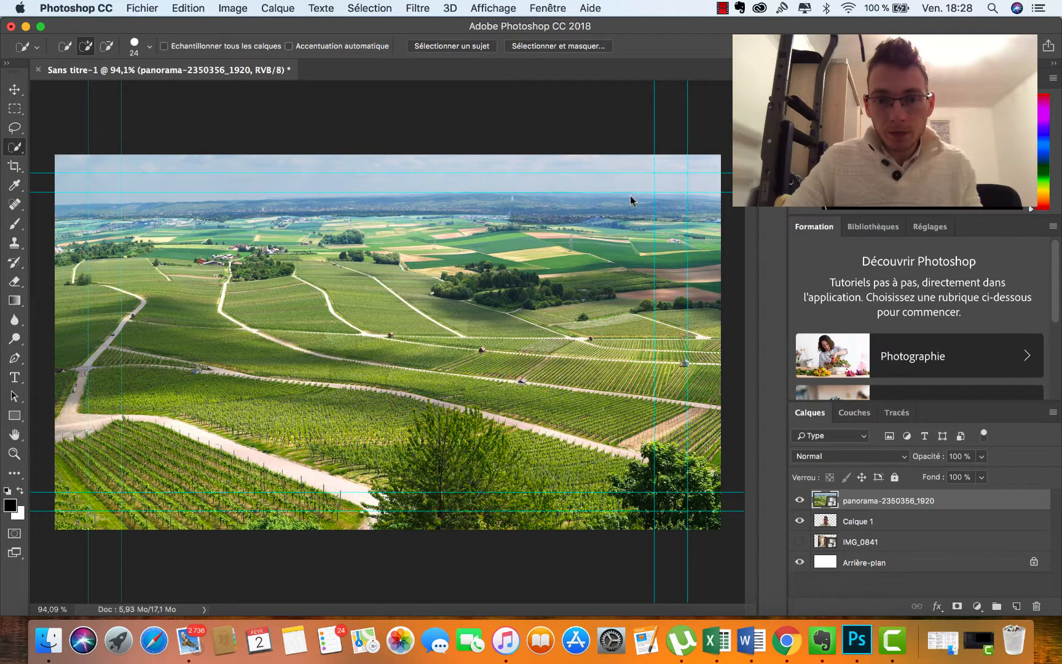
Bring the cutout layer Calque 1 in front of the panorama and move the man to the left side of the canvas
click(862, 522)
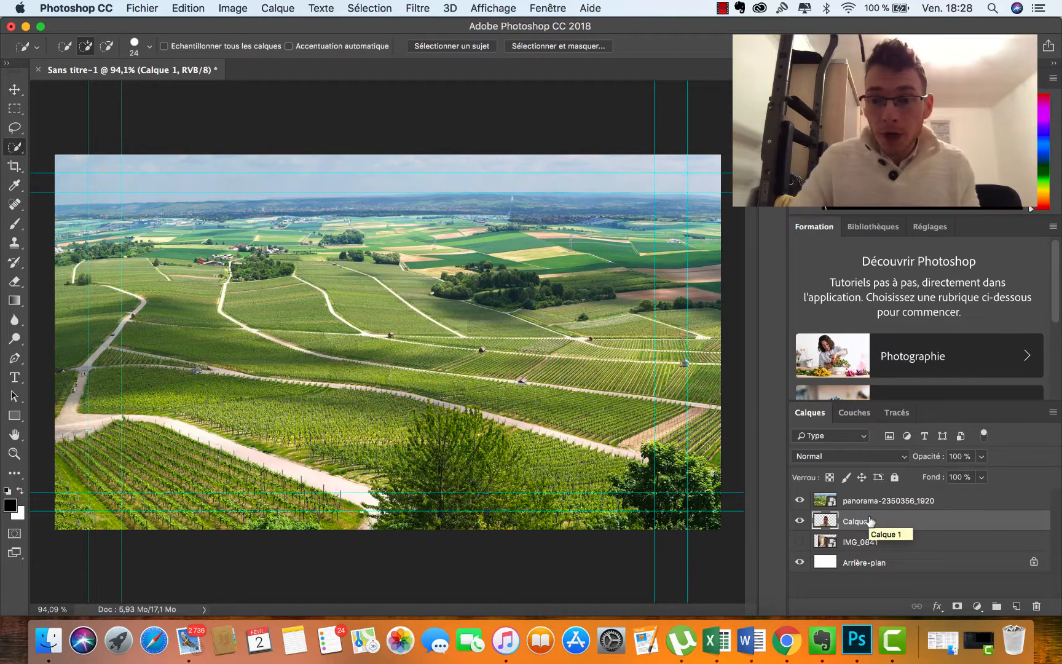
drag(863, 524, 864, 500)
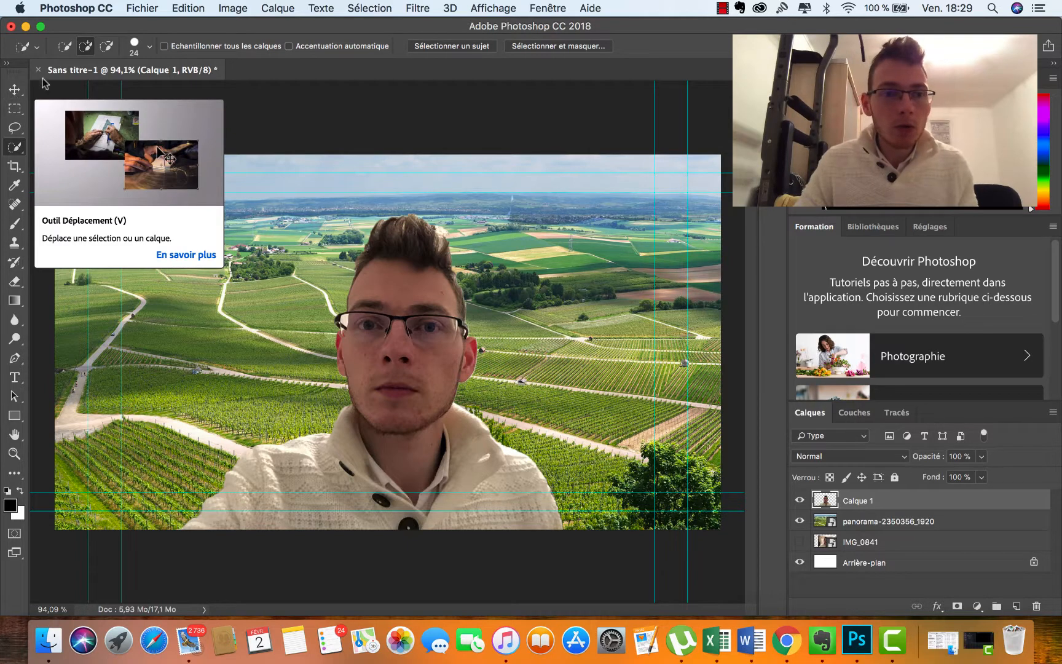
click(15, 91)
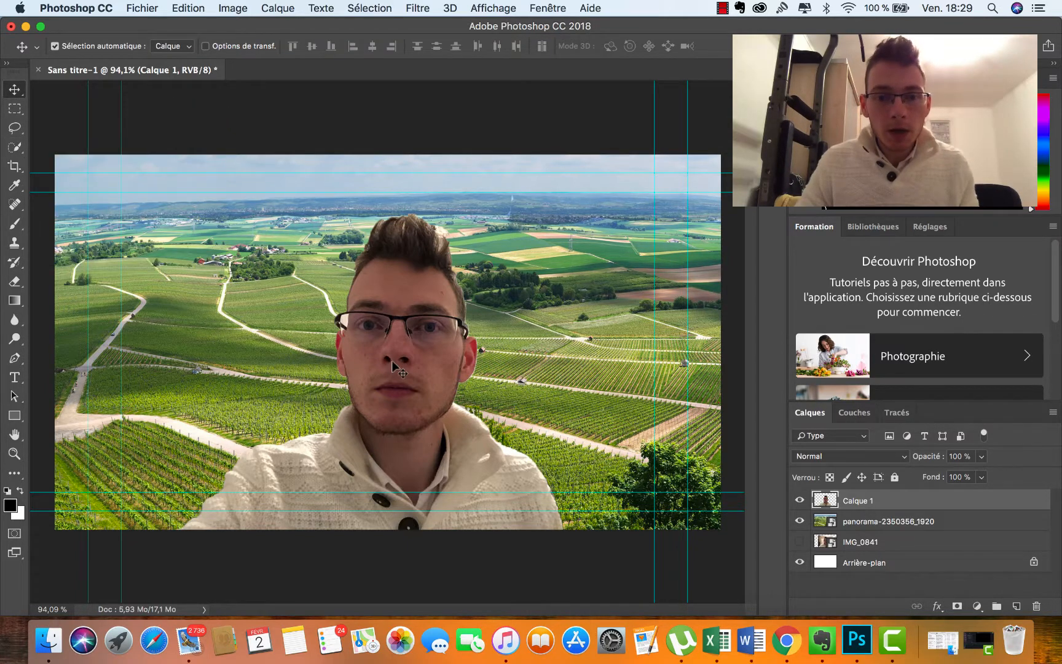
drag(392, 365, 201, 363)
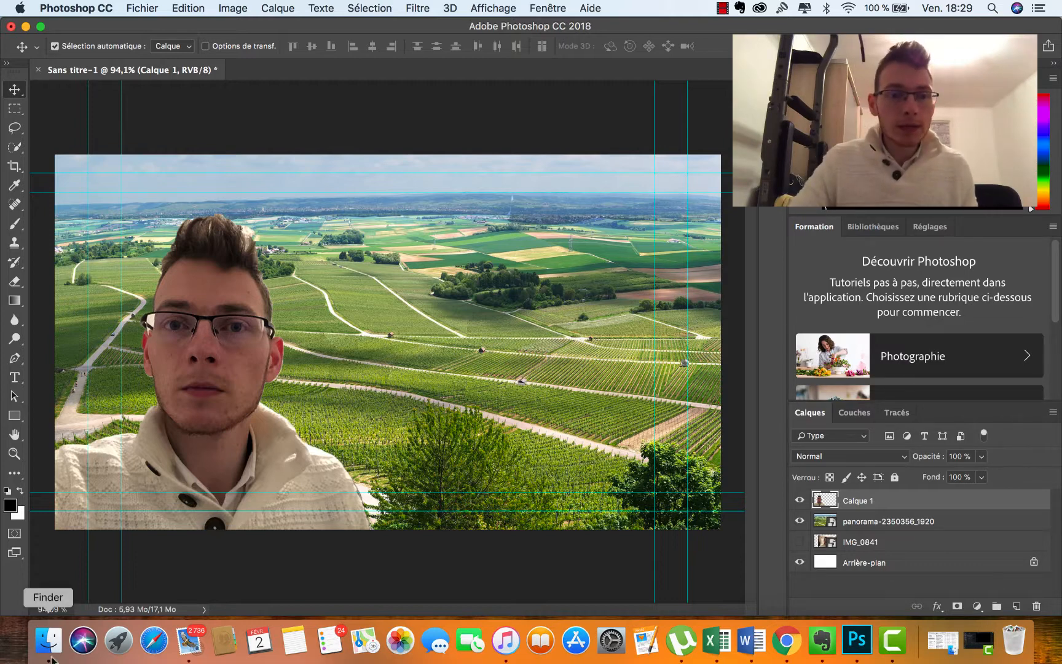
Add a text box beside the man reading "Ceci est un test" and enlarge the box slightly to fit the two lines
click(15, 378)
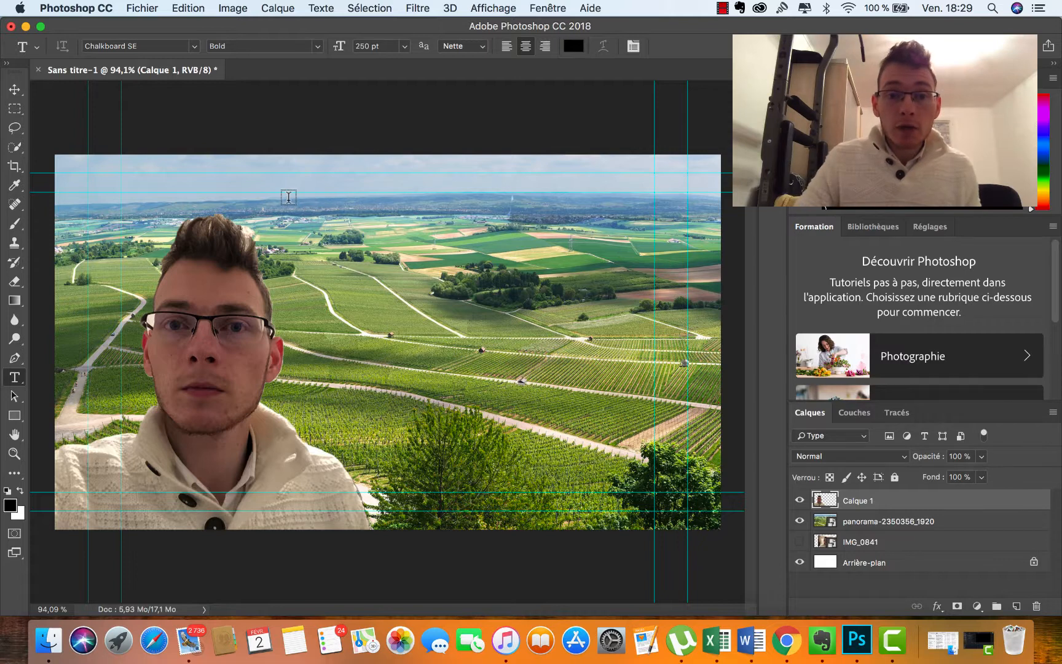
drag(288, 197, 643, 355)
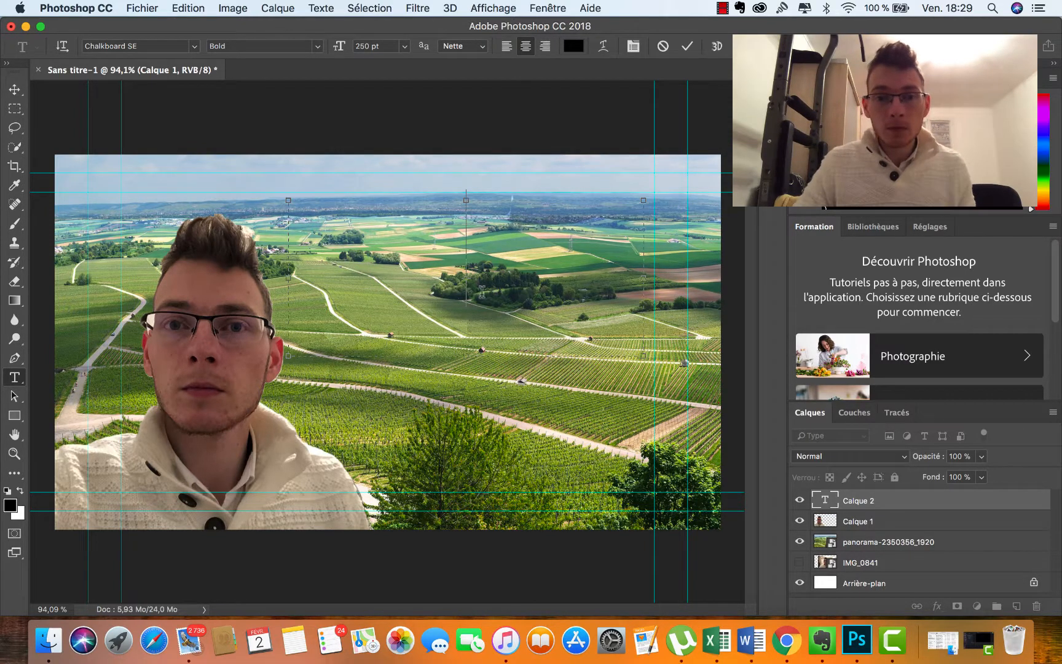
text(Cec)
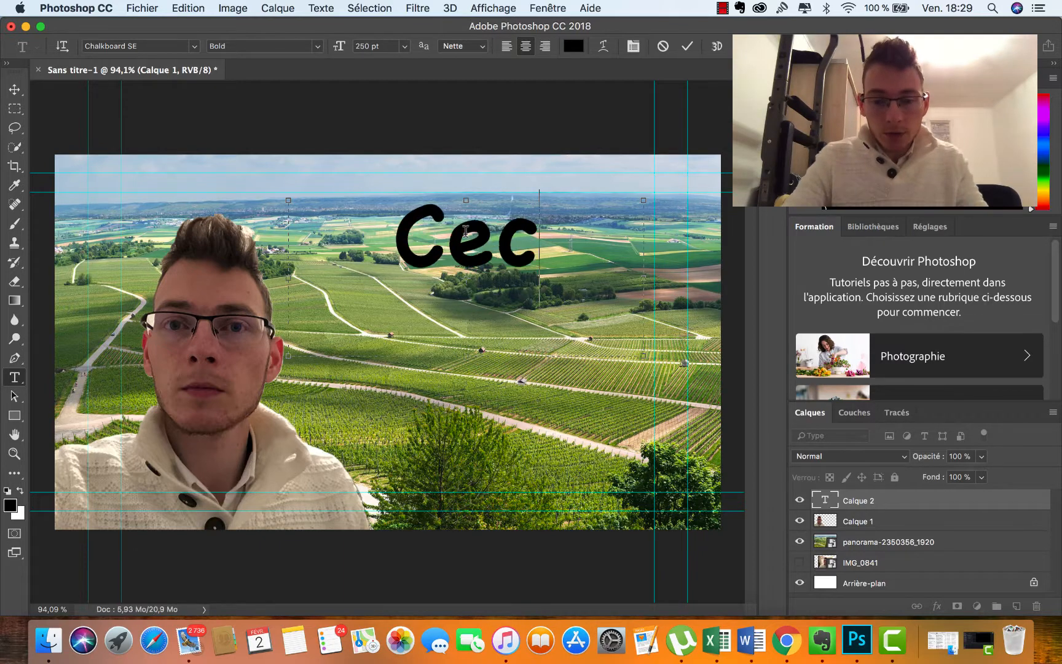
text(i est)
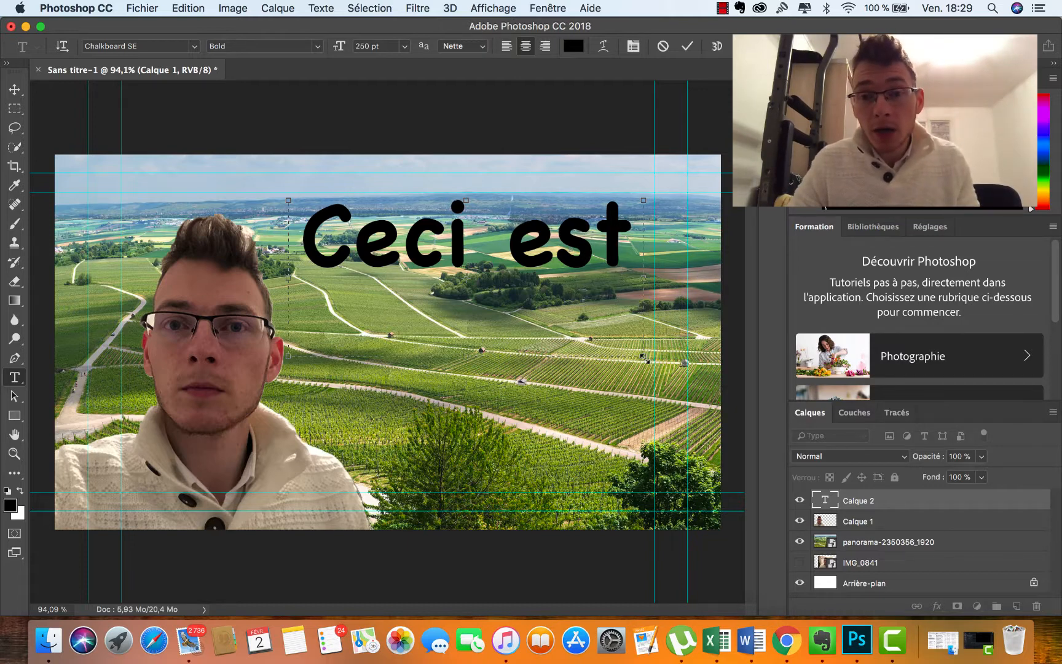
drag(645, 355, 669, 382)
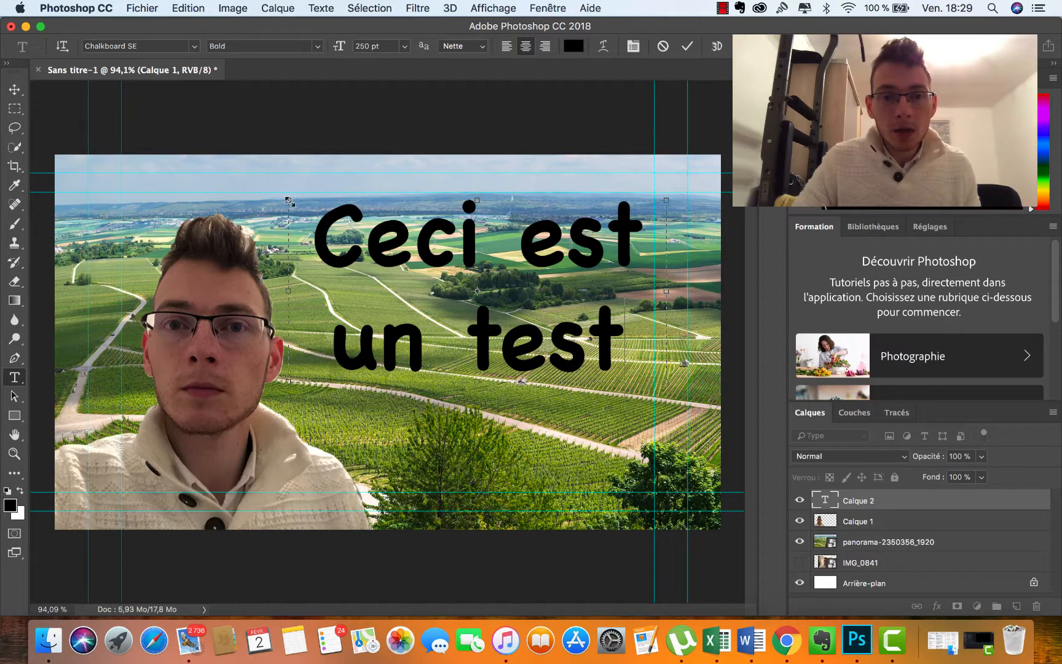
Tilt the "Ceci est un test" text slightly counterclockwise and move it down a little over the landscape
drag(277, 193, 260, 215)
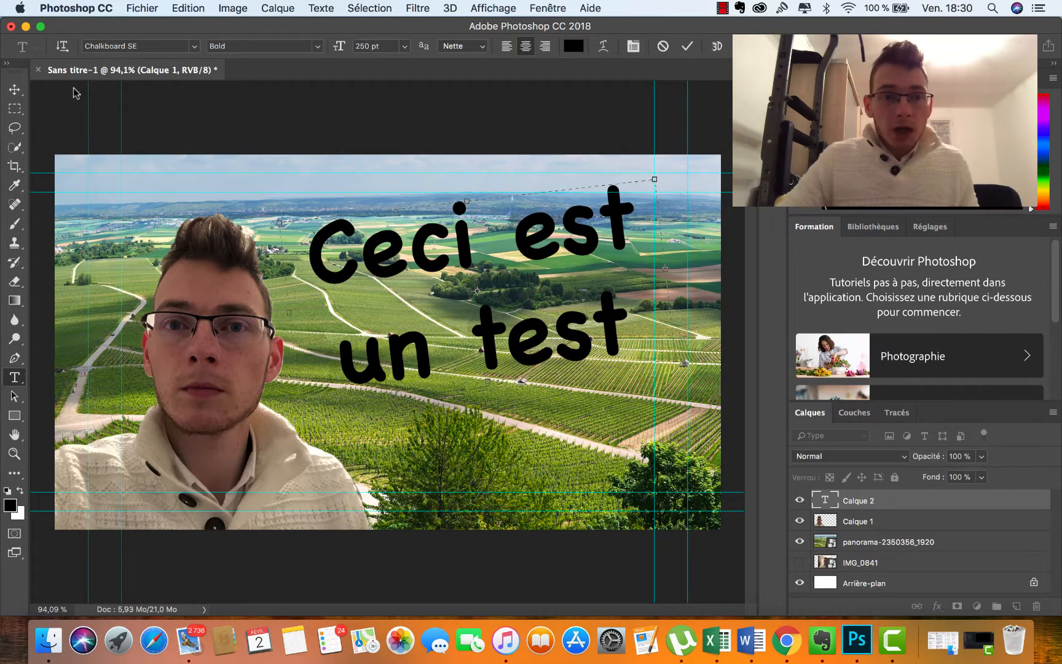
click(14, 90)
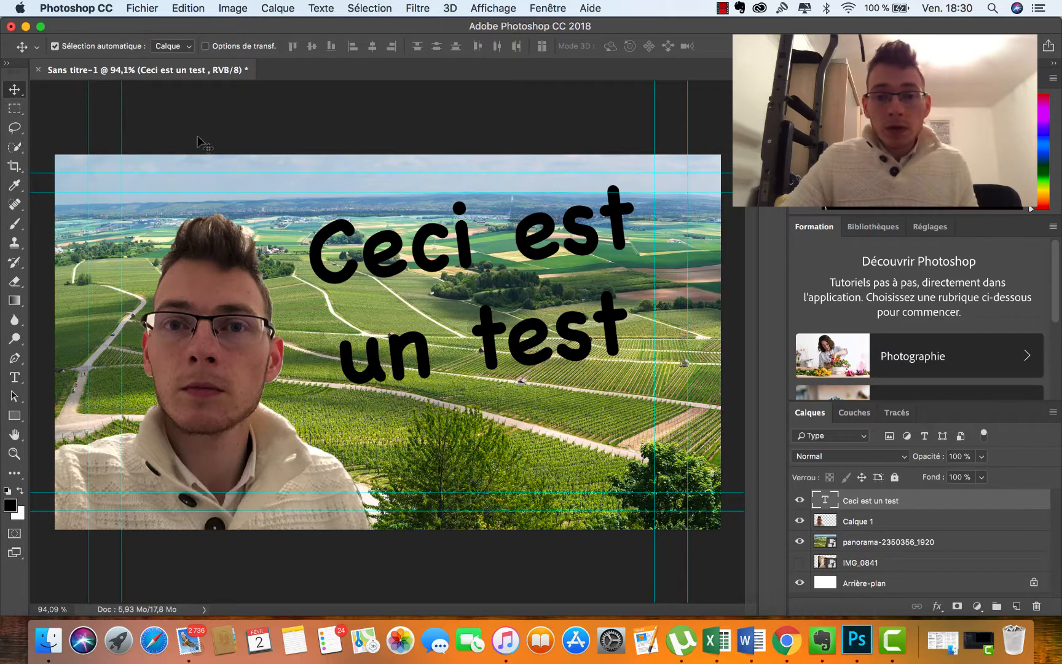
drag(437, 256, 437, 268)
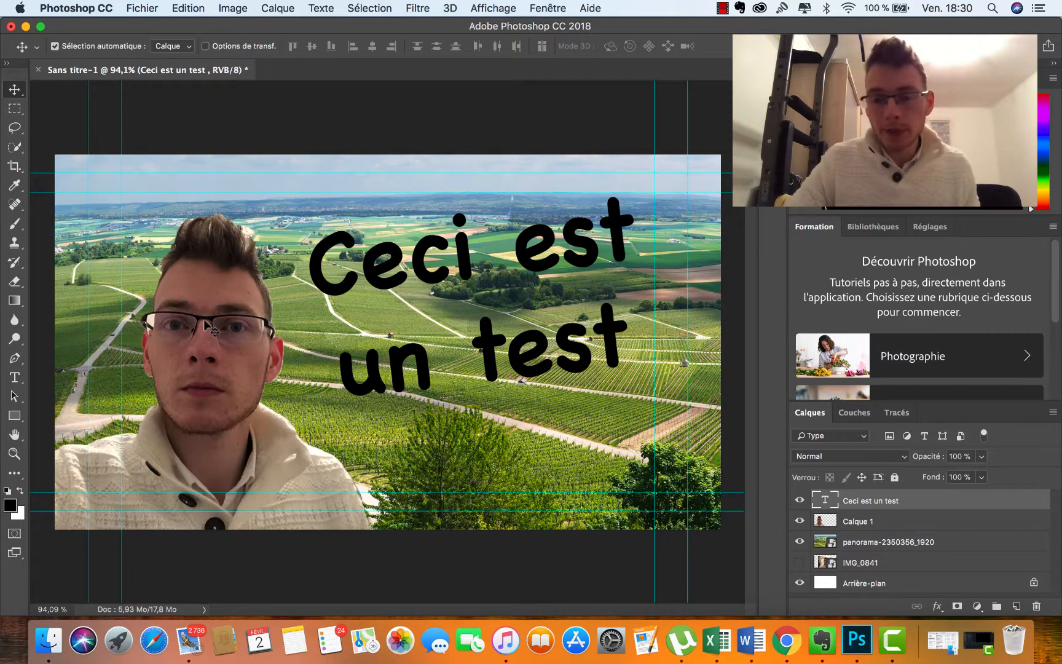
Open the layer style settings of the cutout layer Calque 1 and try a drop shadow, switching it off again
click(915, 526)
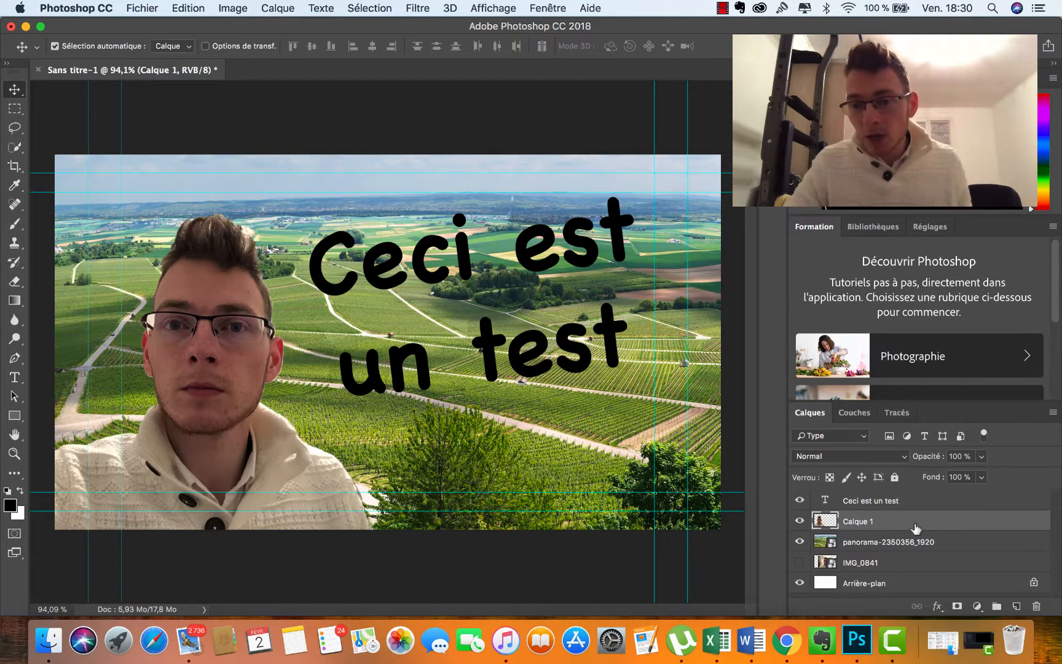
double_click(916, 524)
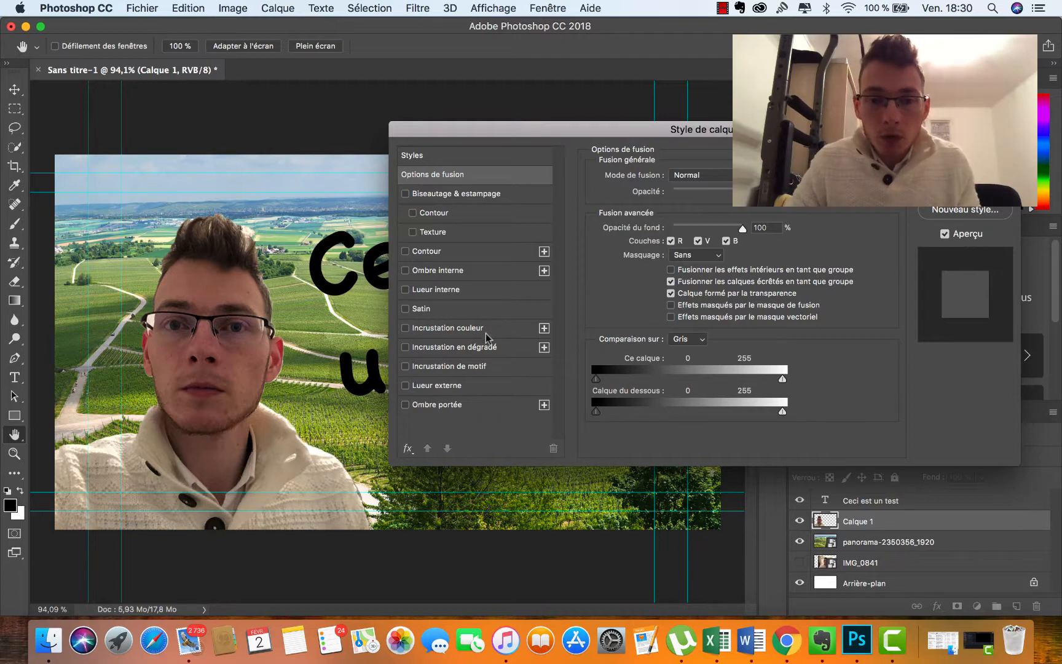
click(405, 405)
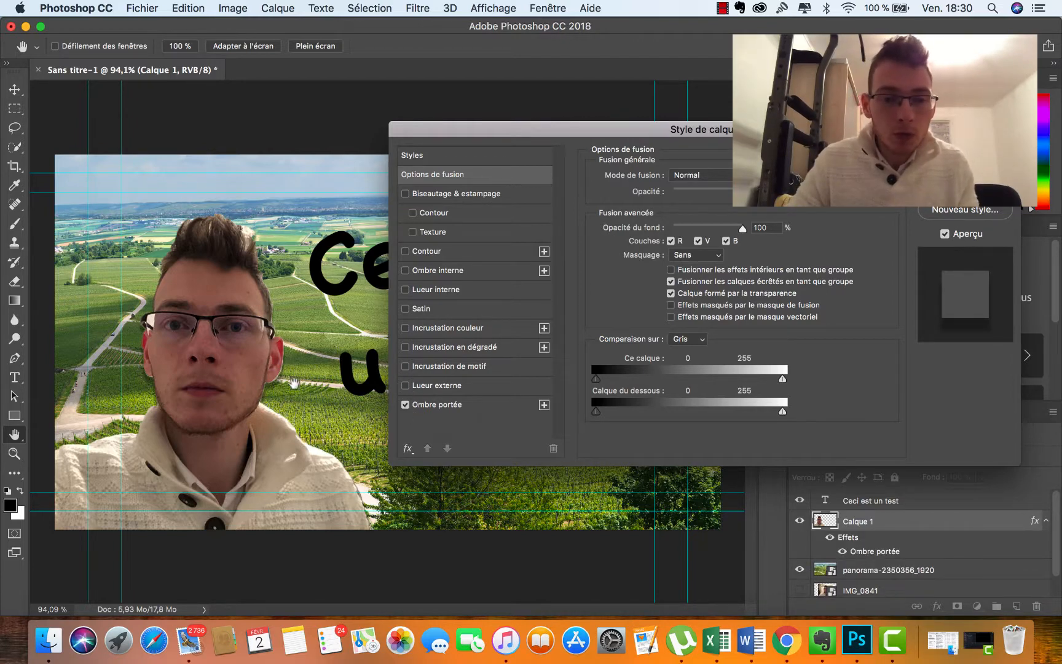
click(406, 405)
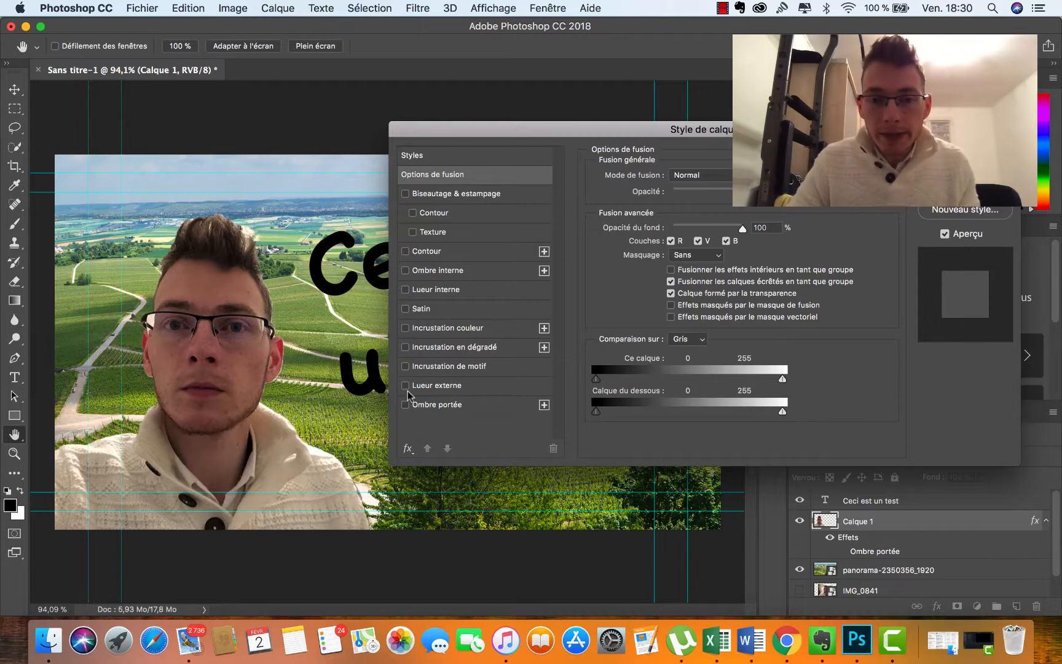
Give the man's cutout a white outer glow with Grossi 38 % and Taille 59 px
click(405, 386)
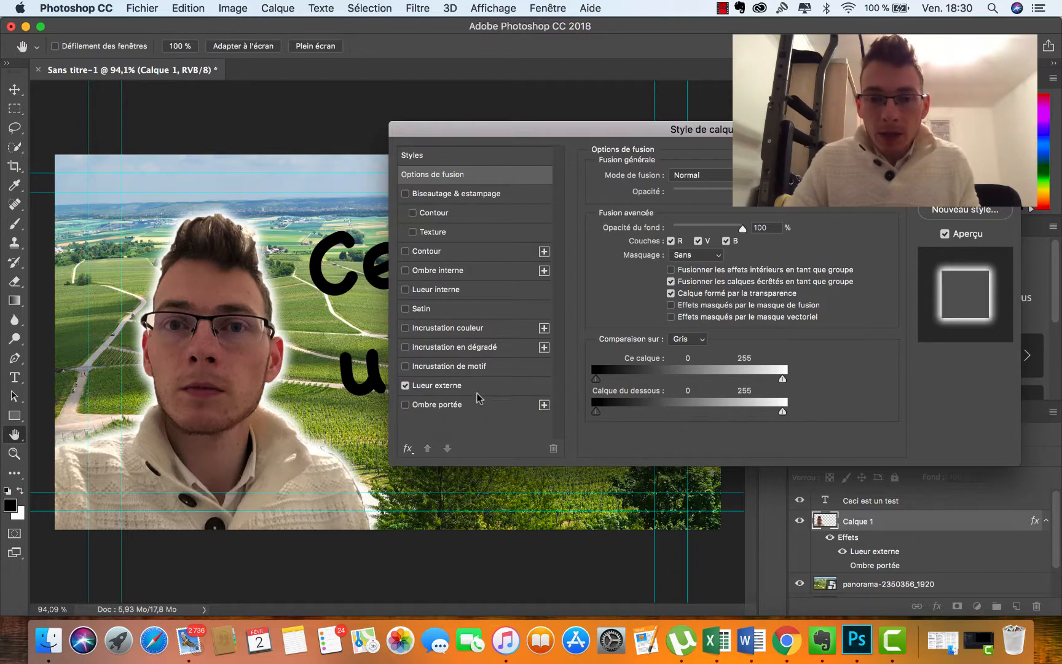
click(503, 387)
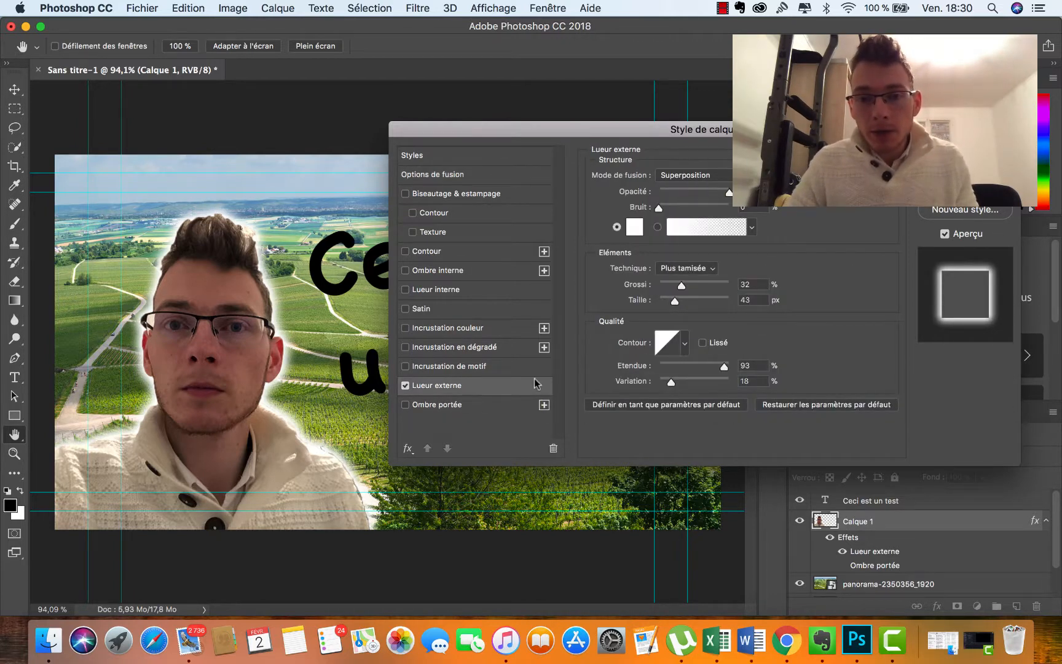
mouse_move(681, 285)
mouse_down()
mouse_move(707, 292)
mouse_move(679, 299)
mouse_up()
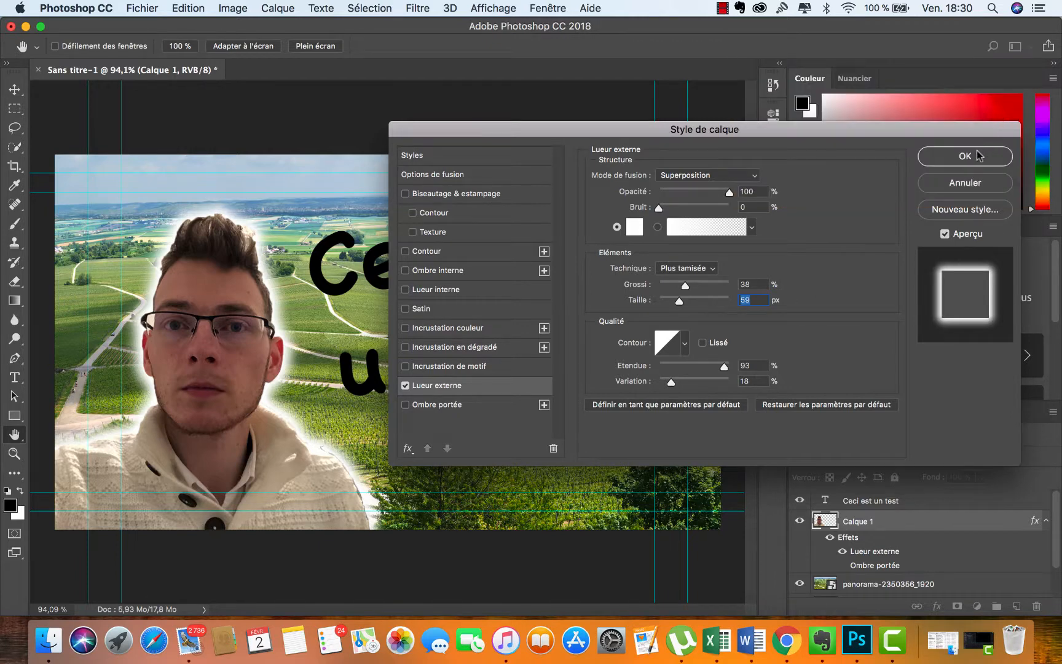
click(979, 156)
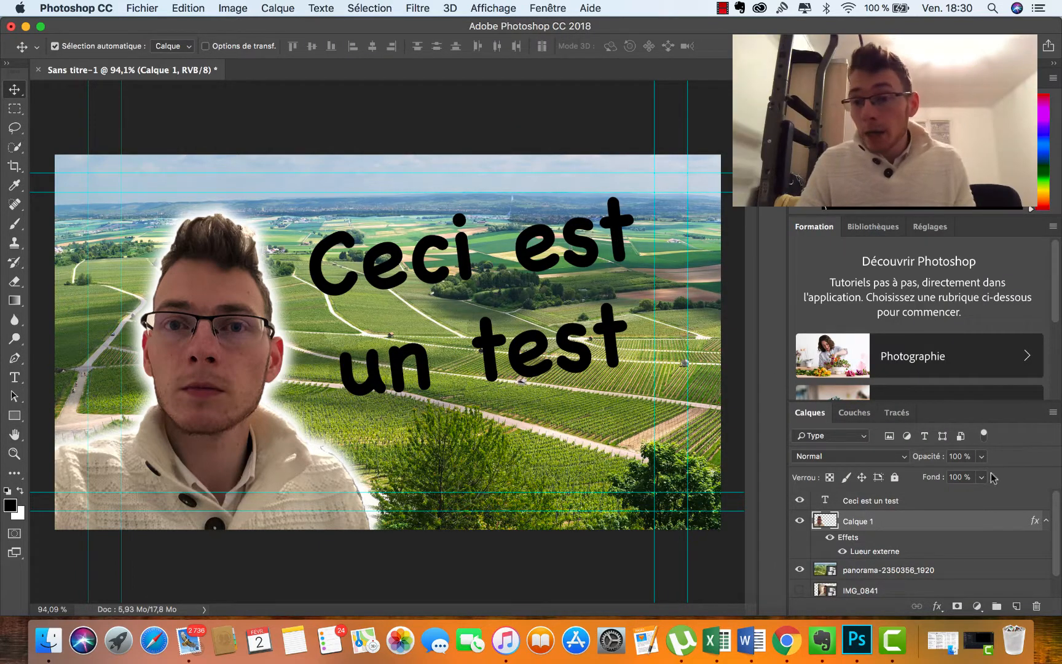
Apply an outer glow to the "Ceci est un test" text layer, leaving its drop shadow switched off
click(914, 504)
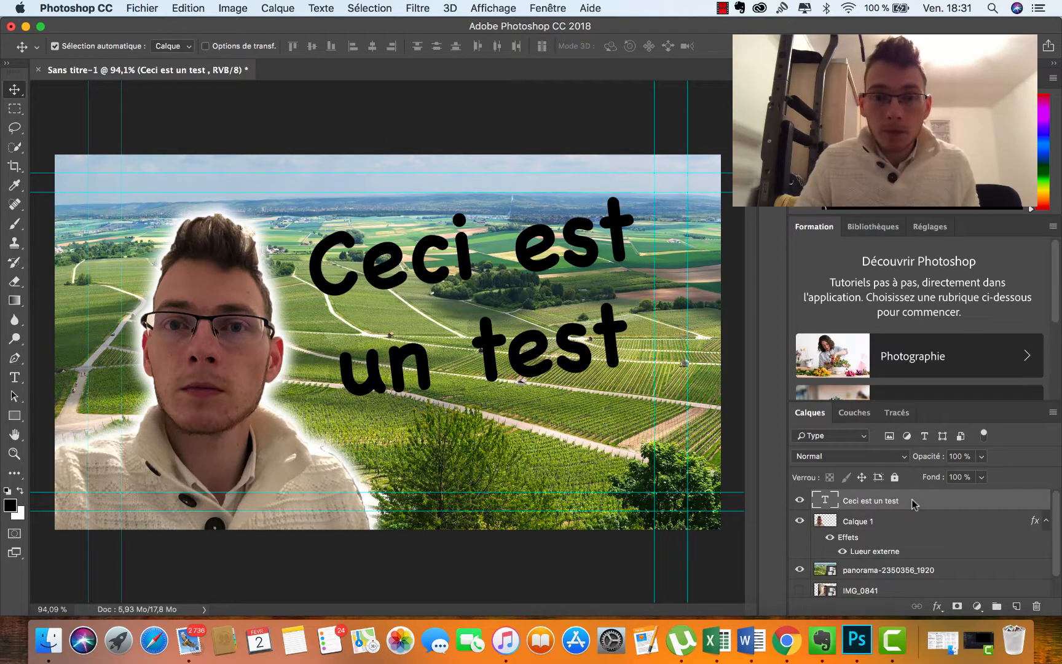
double_click(914, 504)
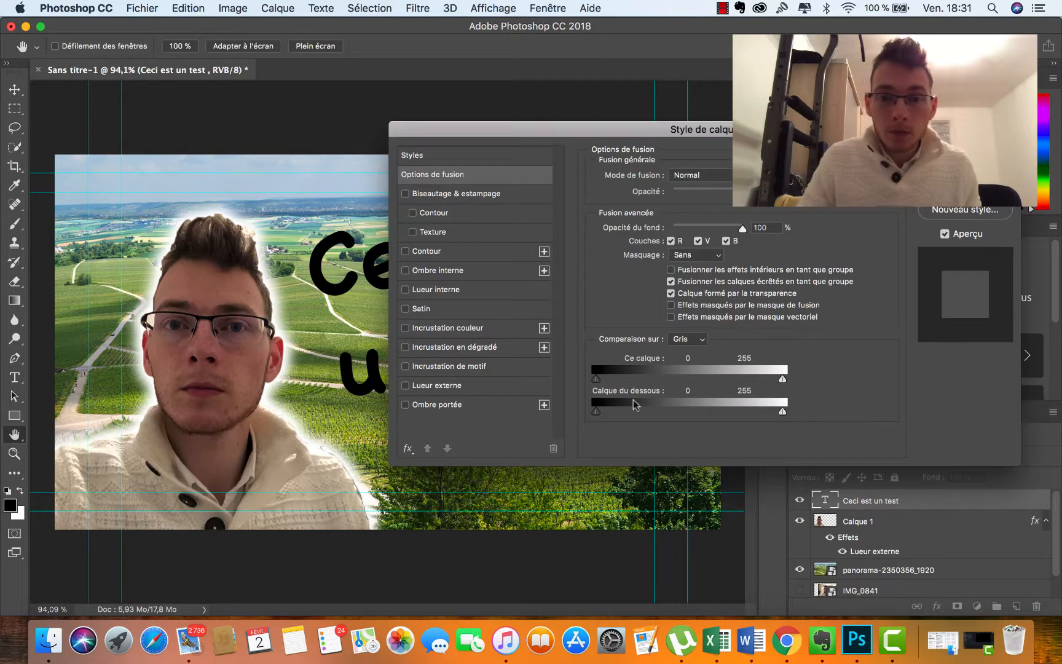
click(405, 405)
click(405, 405)
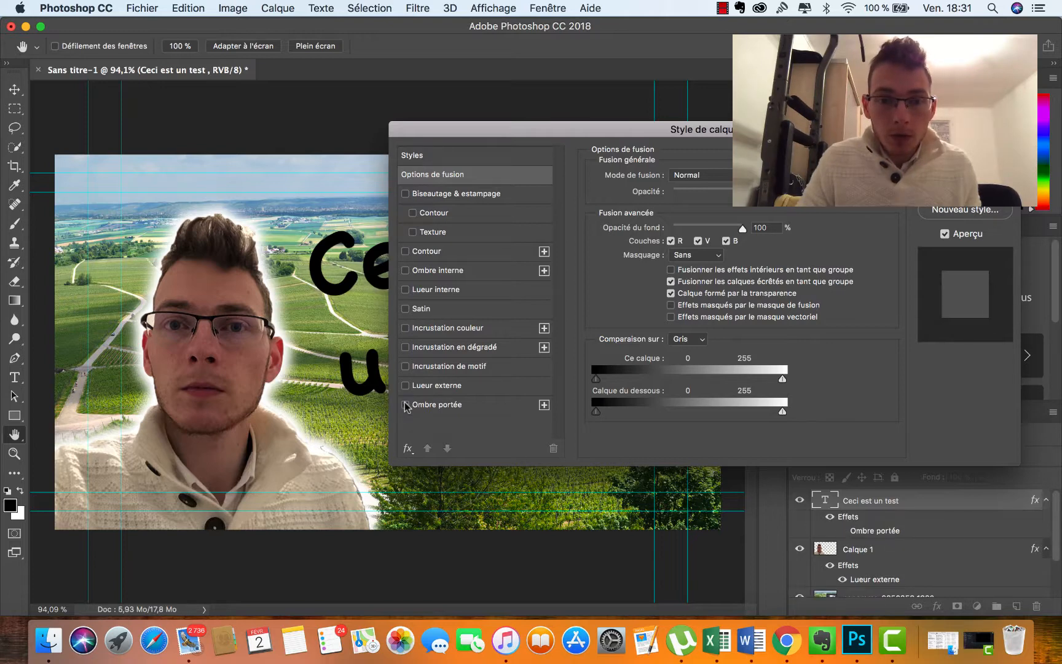
click(406, 386)
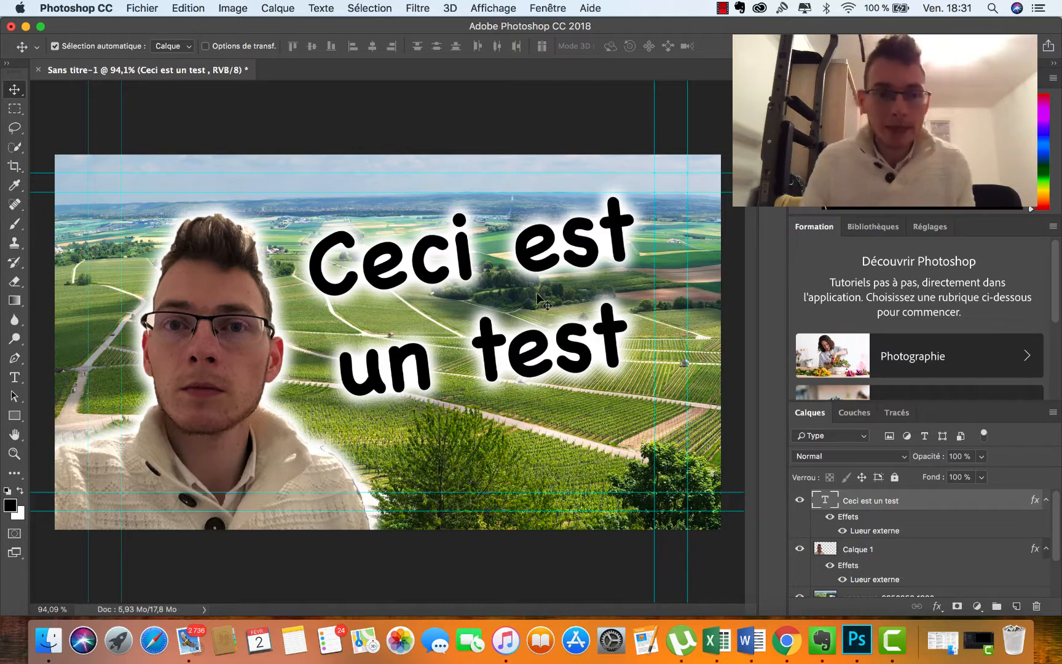
Recolour the whole "Ceci est un test" text to the light red f96868 and commit the text edit
click(15, 377)
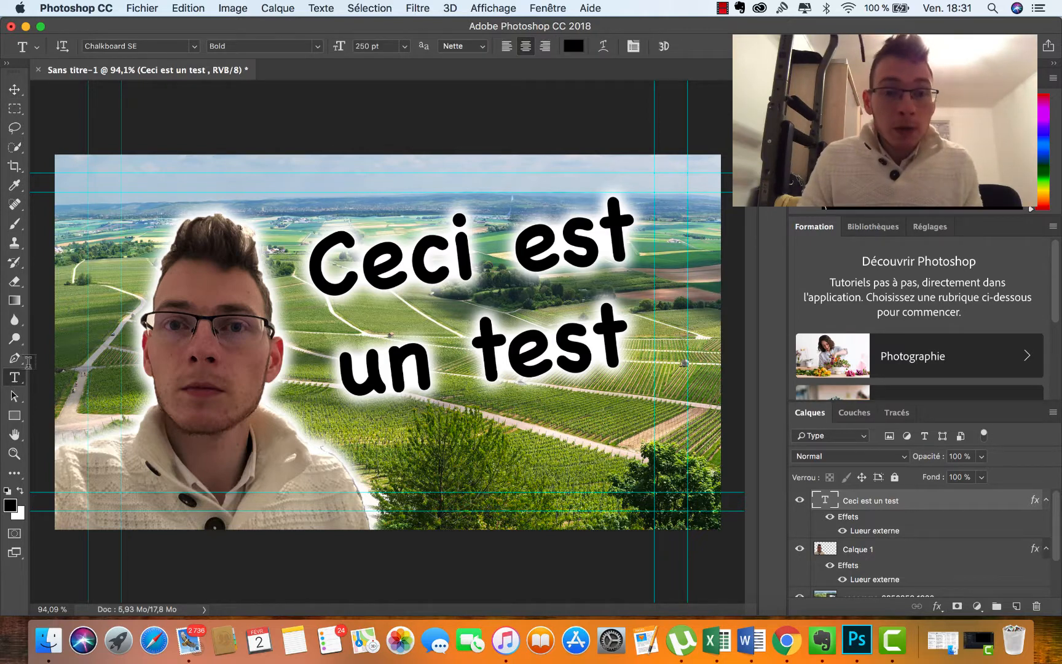
drag(312, 262, 622, 325)
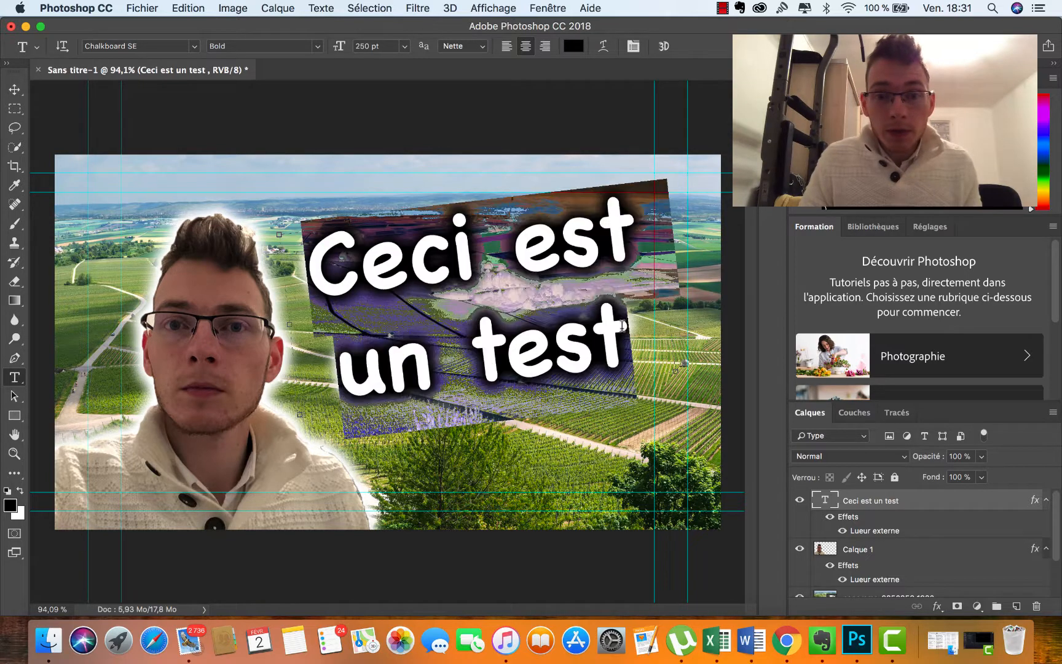
click(643, 340)
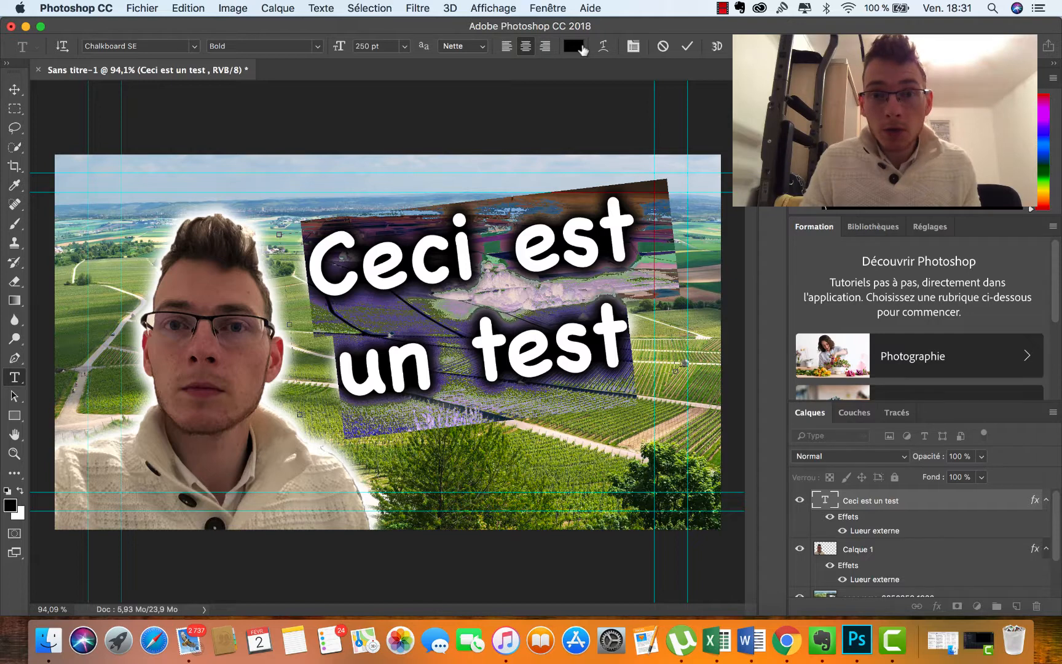
click(582, 45)
drag(532, 177, 496, 156)
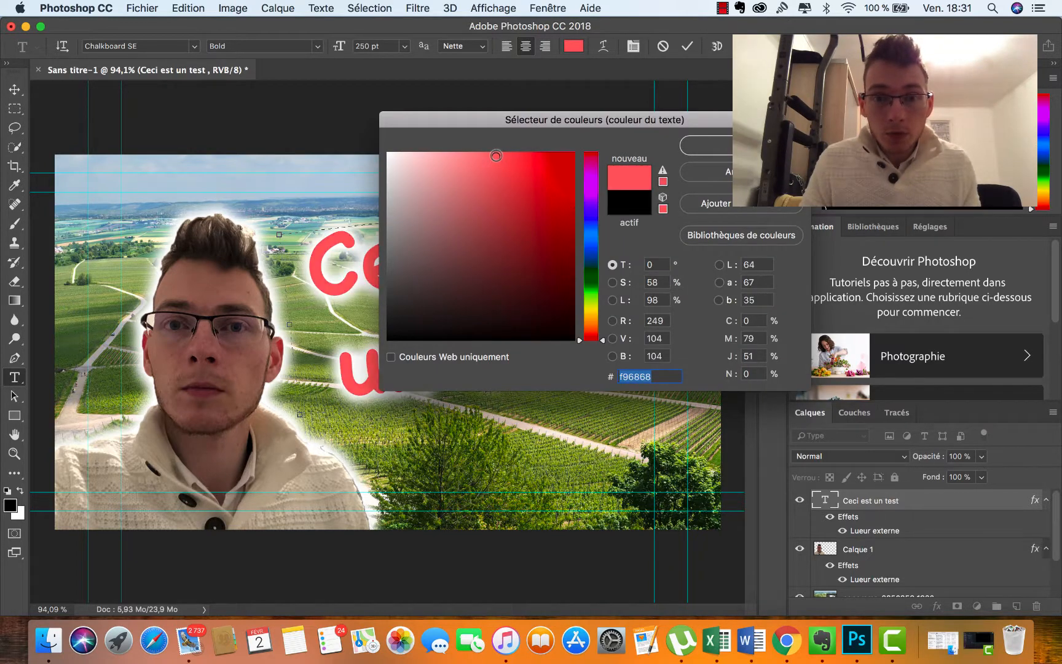
click(700, 147)
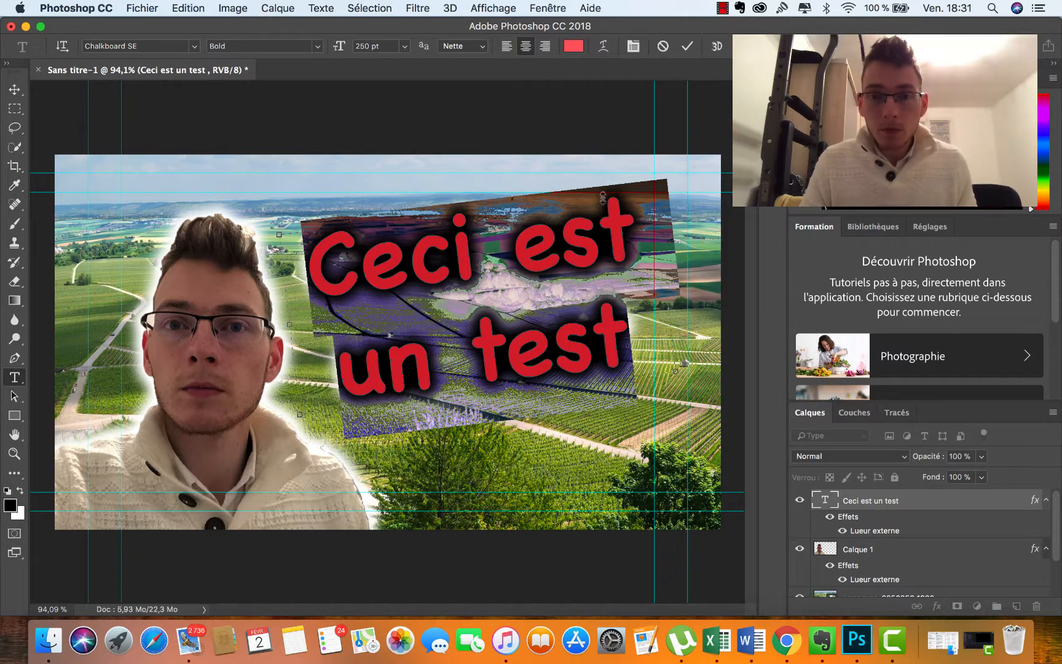
click(12, 91)
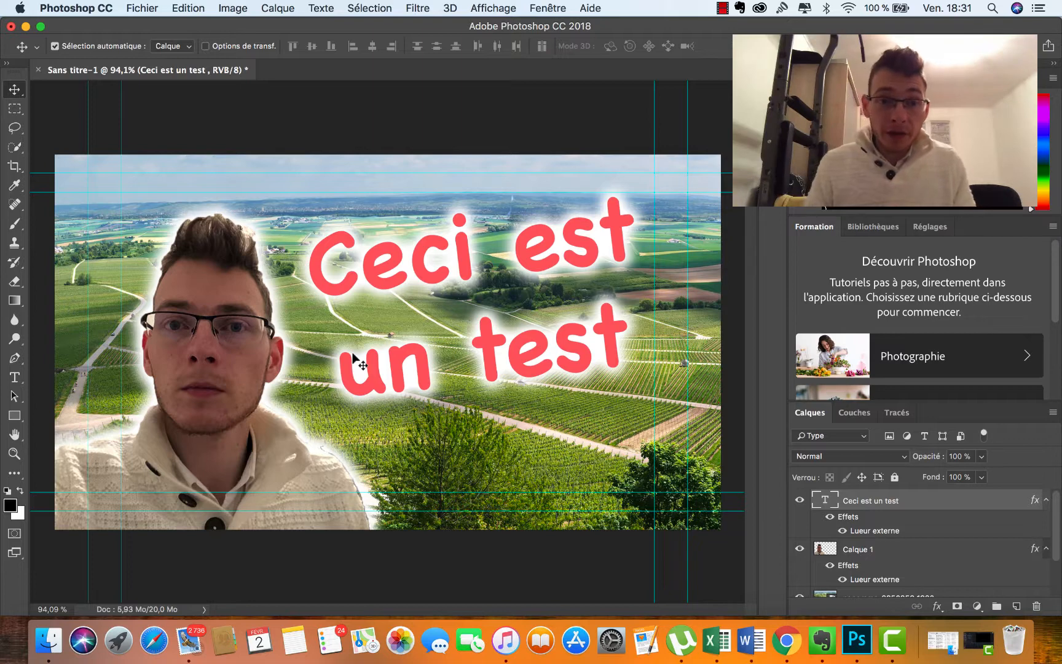
Blur the vineyard panorama layer with a Gaussian blur (Flou gaussien) of radius 4,1 pixels
click(203, 167)
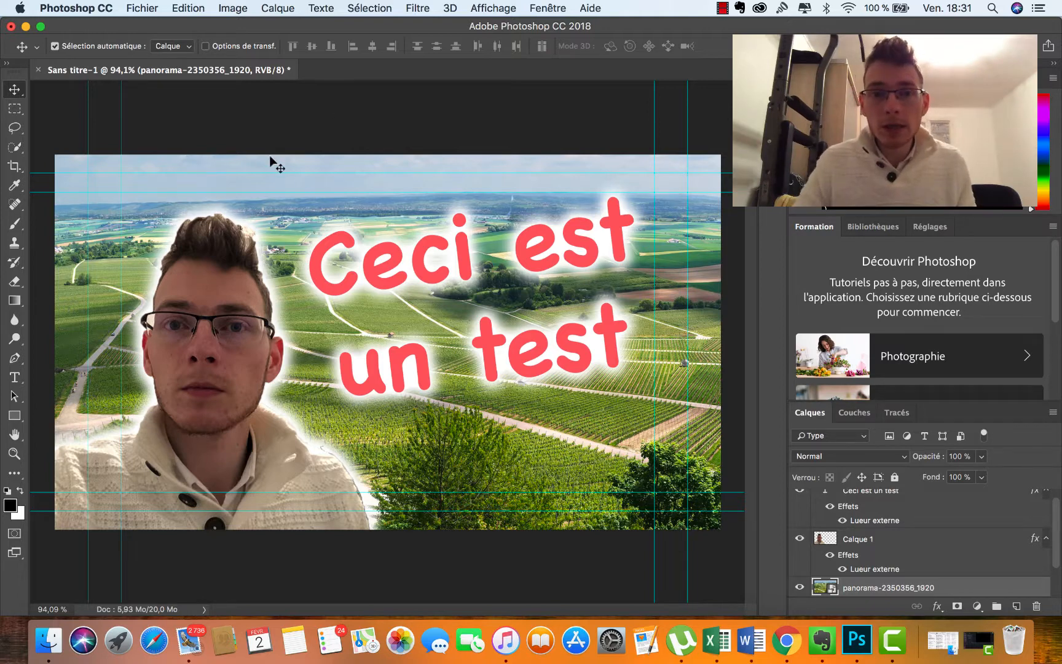
click(509, 268)
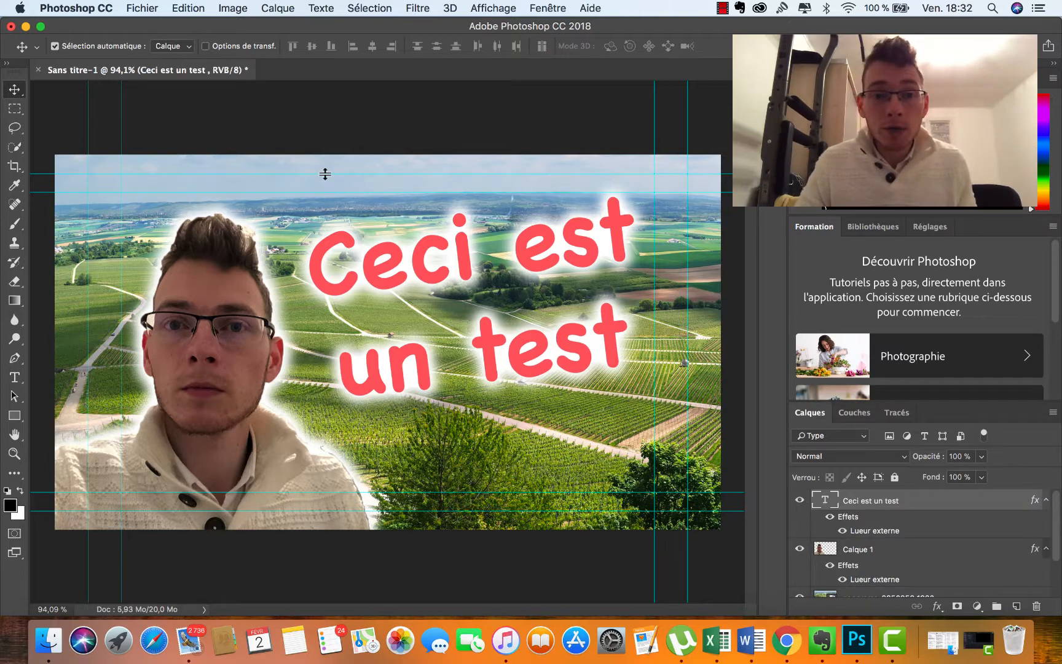
click(265, 175)
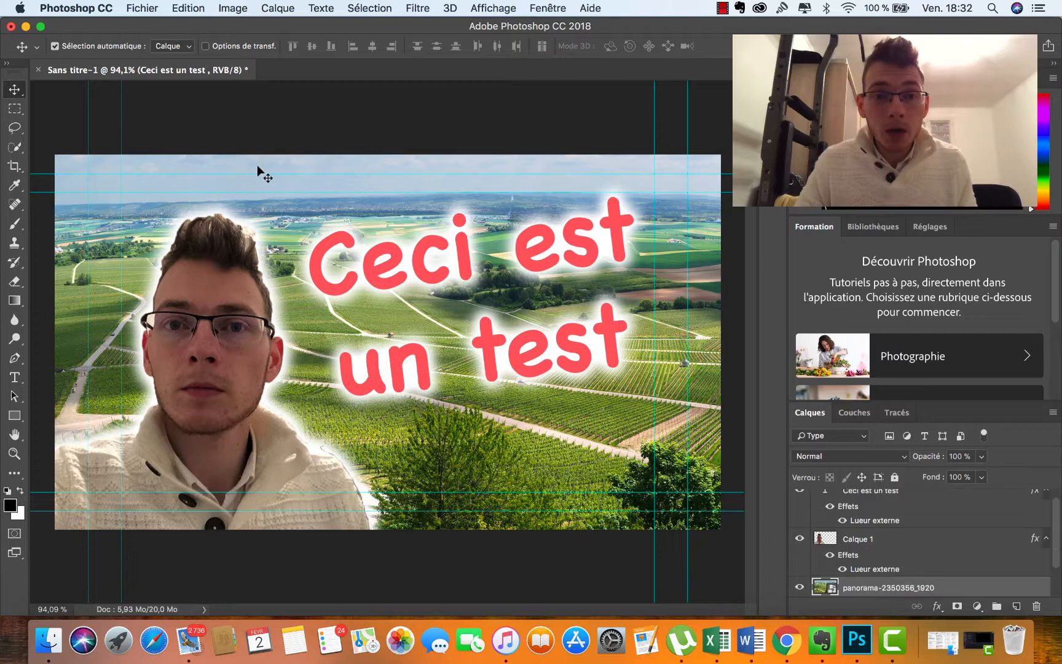
click(417, 9)
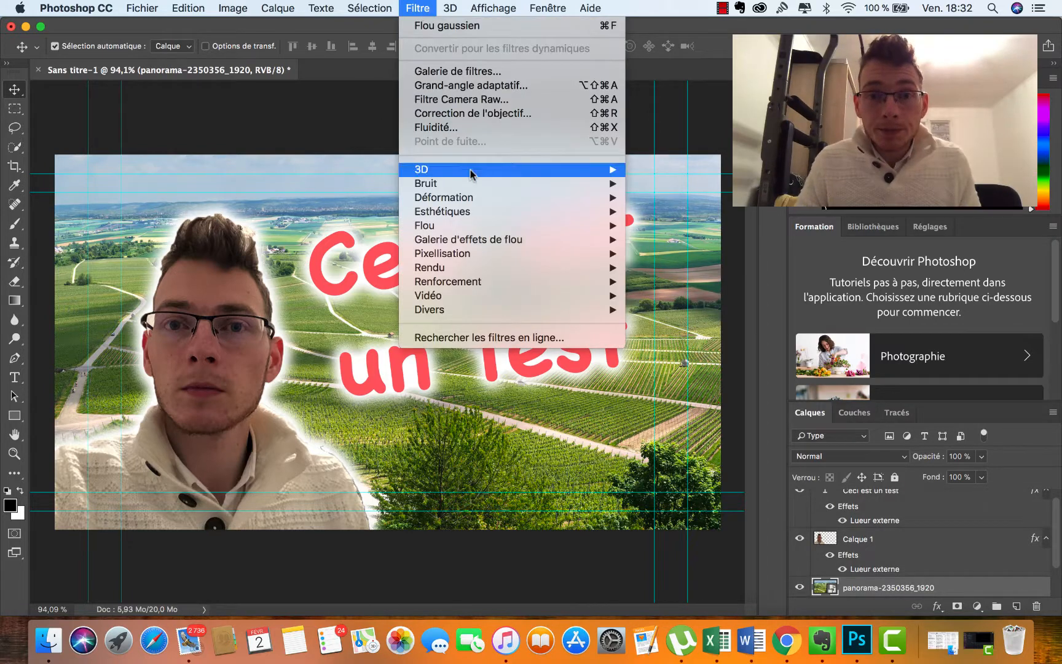
mouse_move(564, 226)
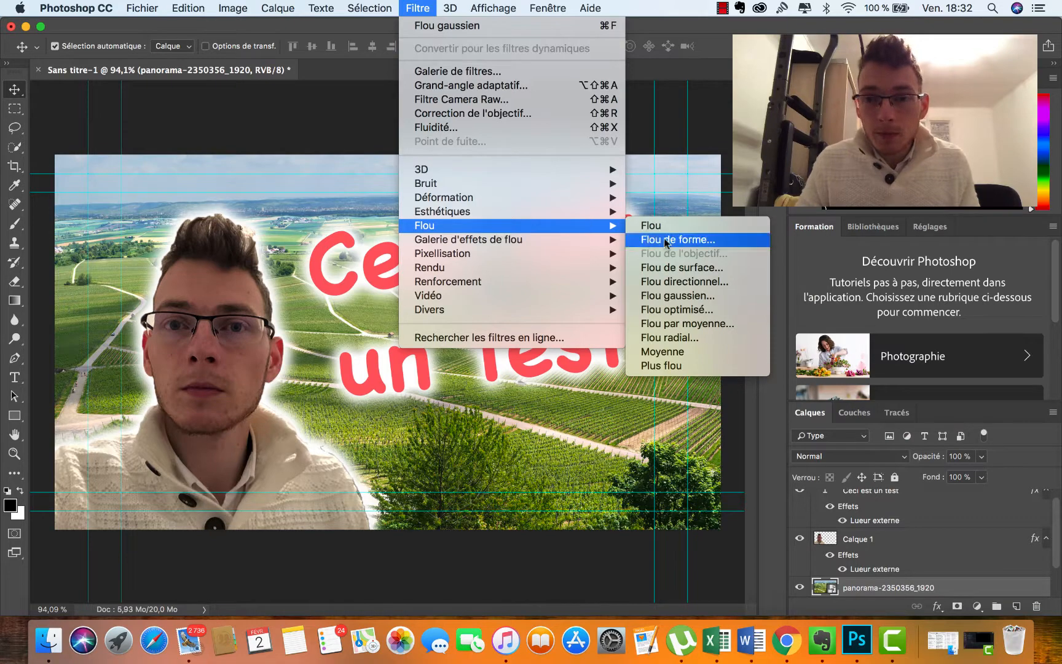
click(678, 297)
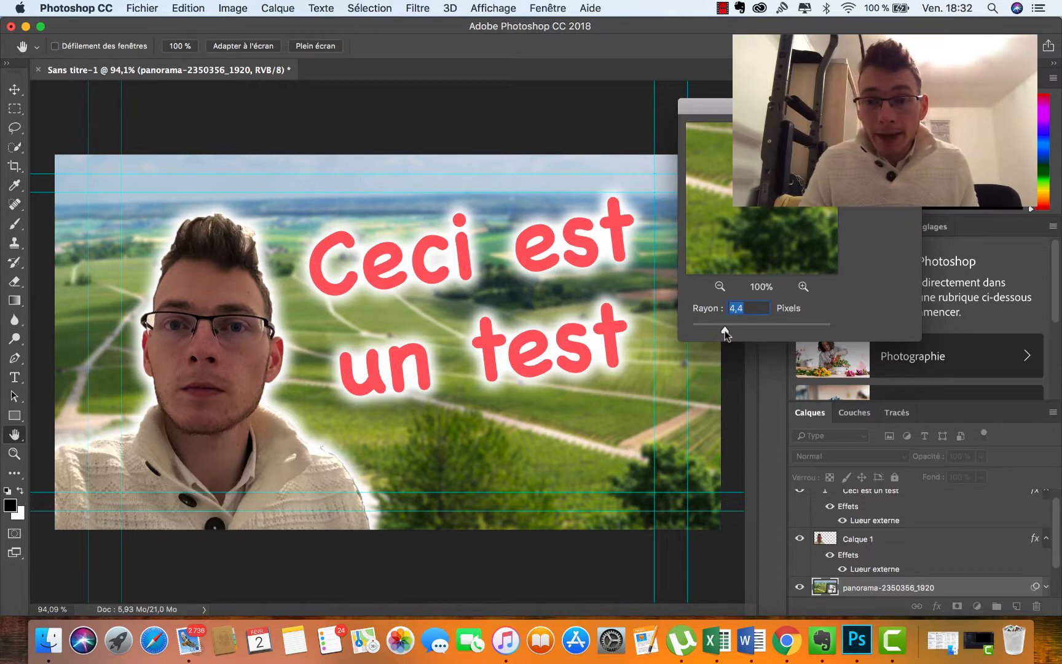
drag(724, 330, 706, 332)
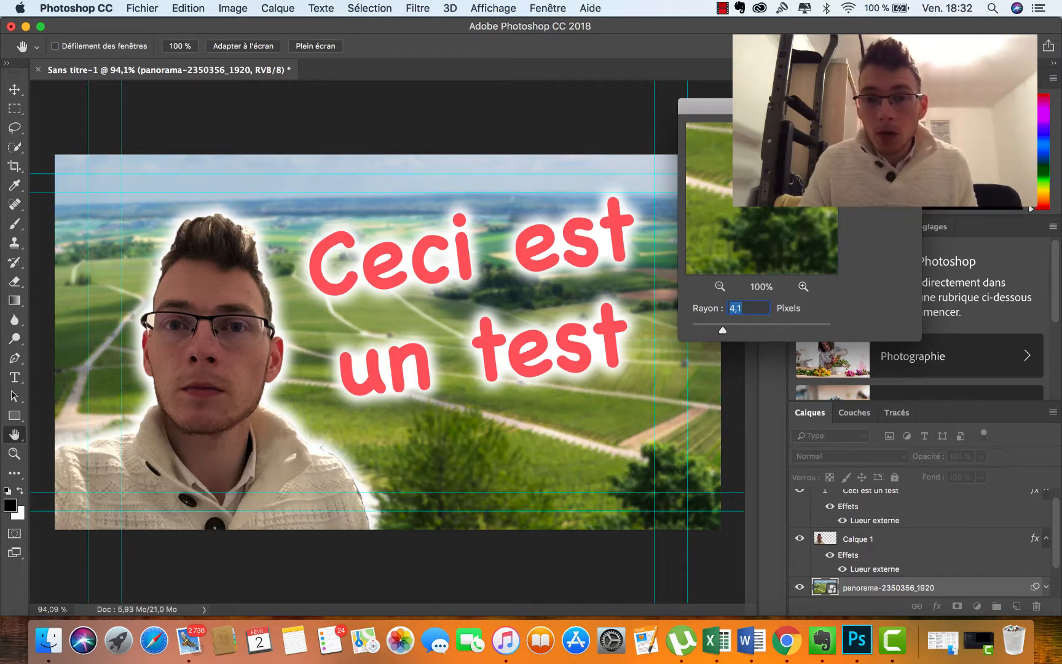
key(Return)
key(v)
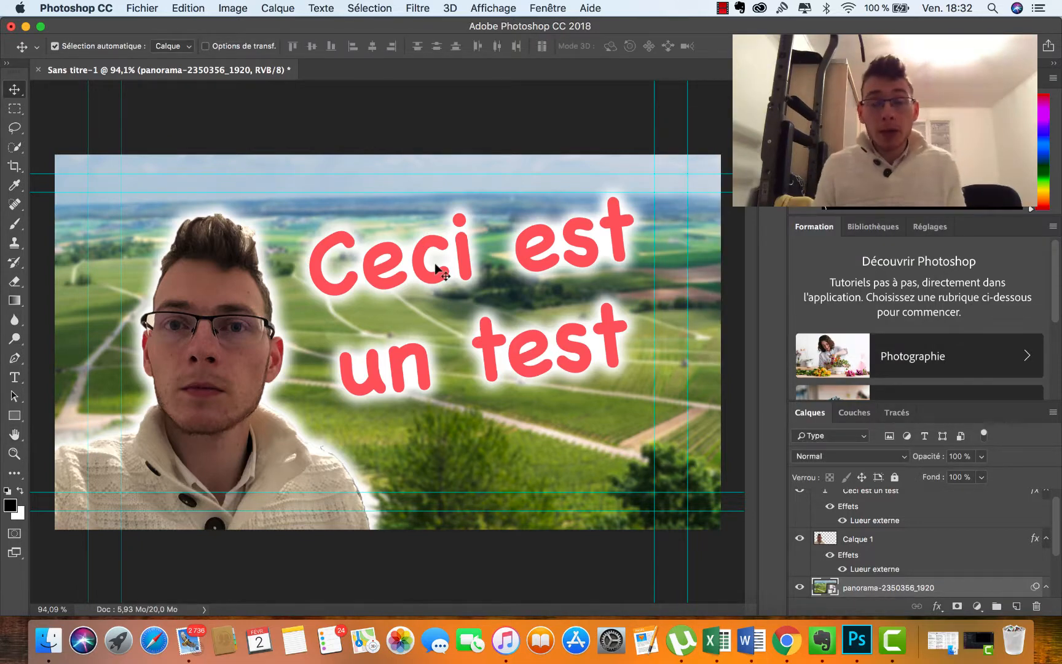